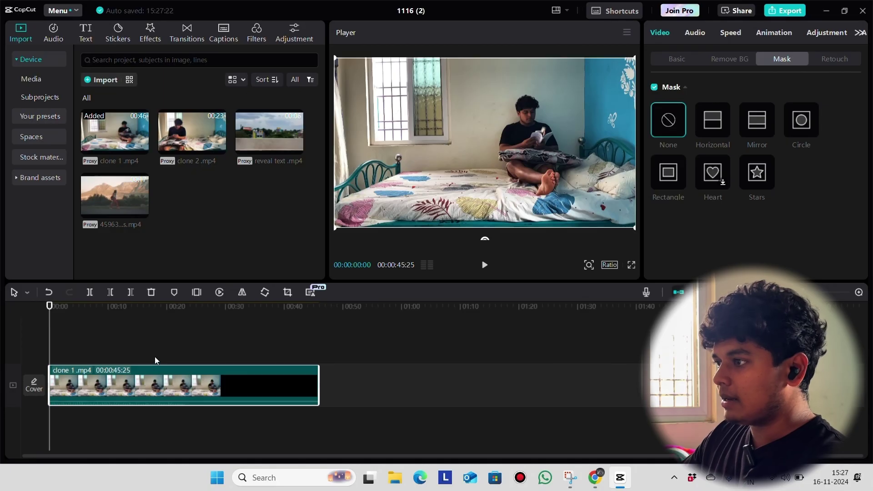
Add clone 2.mp4 to the timeline on a track above clone 1.mp4, with both clips starting at 0.
{"action": "mouse_move", "coordinate": [207, 133]}
{"action": "left_mouse_down"}
{"action": "mouse_move", "coordinate": [388, 353]}
{"action": "mouse_move", "coordinate": [335, 387]}
{"action": "mouse_move", "coordinate": [345, 378]}
{"action": "left_mouse_up"}
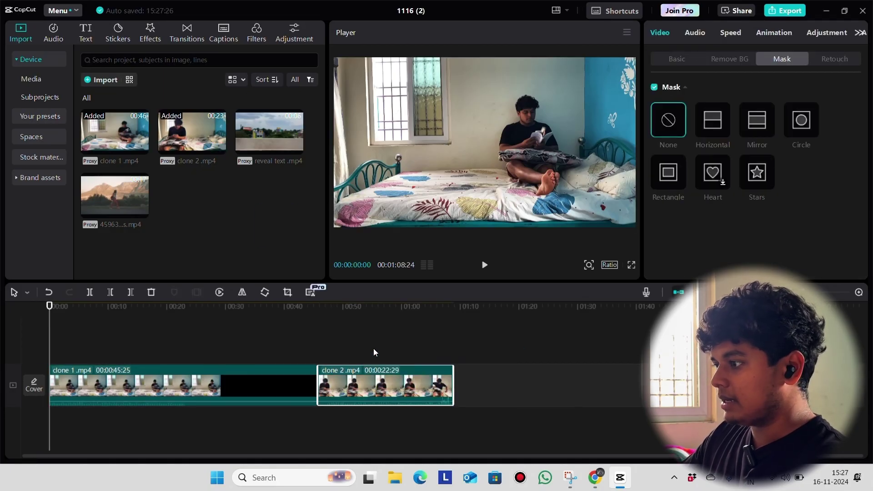
{"action": "left_click", "coordinate": [407, 356]}
{"action": "left_click_drag", "start_coordinate": [195, 314], "coordinate": [186, 355]}
{"action": "mouse_move", "coordinate": [391, 394]}
{"action": "left_mouse_down"}
{"action": "mouse_move", "coordinate": [281, 357]}
{"action": "mouse_move", "coordinate": [102, 345]}
{"action": "left_mouse_up"}
{"action": "left_click", "coordinate": [116, 340]}
{"action": "left_click", "coordinate": [63, 339]}
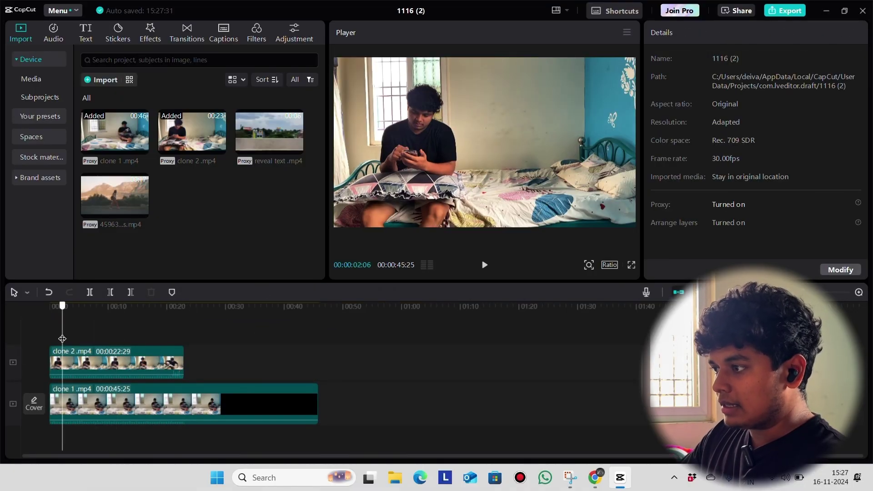
Apply a Horizontal mask to clone 2.mp4 and rotate it to -90° so it divides the frame vertically.
{"action": "scroll", "coordinate": [126, 336], "scroll_direction": "up", "scroll_amount": 5}
{"action": "left_click", "coordinate": [222, 366]}
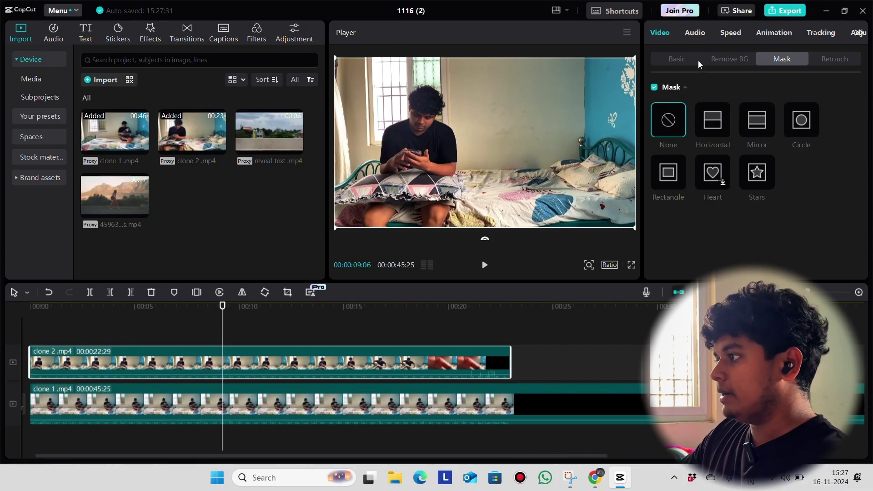
{"action": "left_click", "coordinate": [710, 122]}
{"action": "left_click_drag", "start_coordinate": [485, 157], "coordinate": [543, 154]}
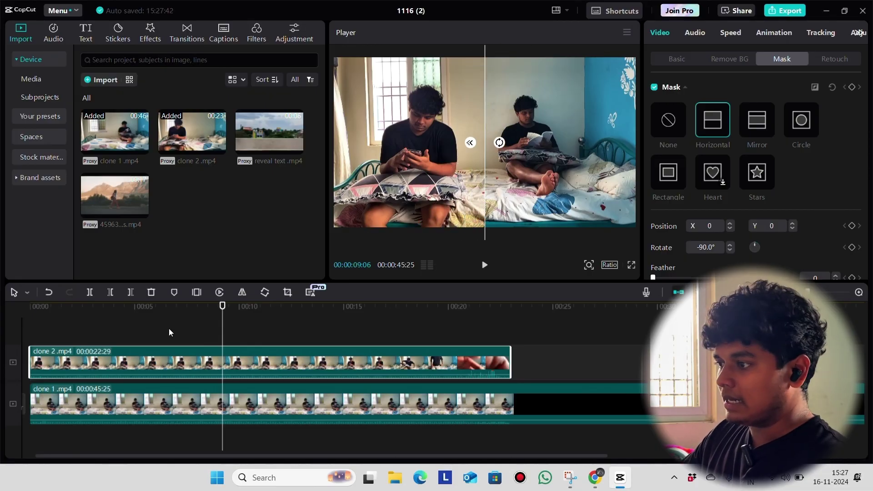
Soften the edge of the mask on clone 2.mp4 by setting its feather to 10.
{"action": "left_click", "coordinate": [146, 329]}
{"action": "left_click", "coordinate": [73, 330]}
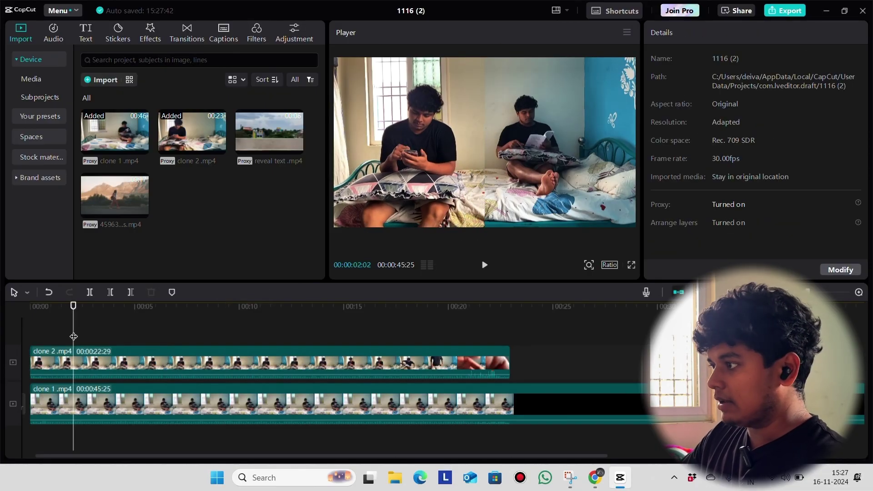
{"action": "left_click", "coordinate": [444, 369]}
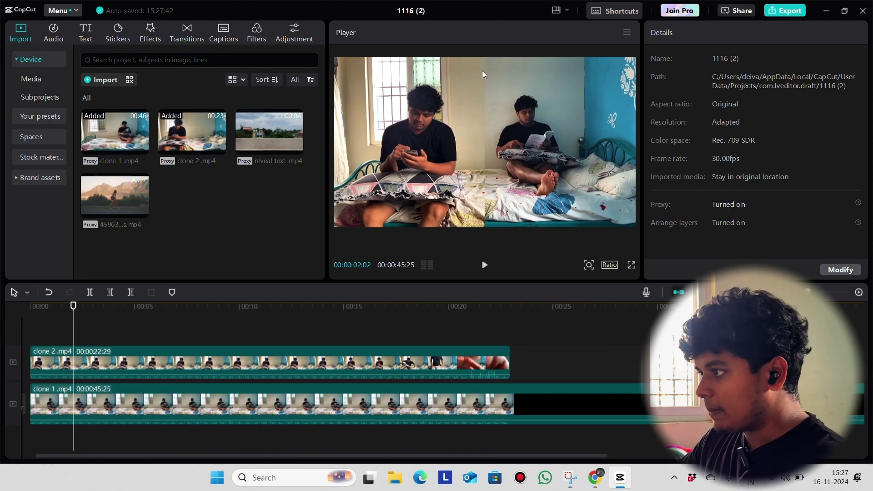
{"action": "scroll", "coordinate": [200, 352], "scroll_direction": "down", "scroll_amount": 3}
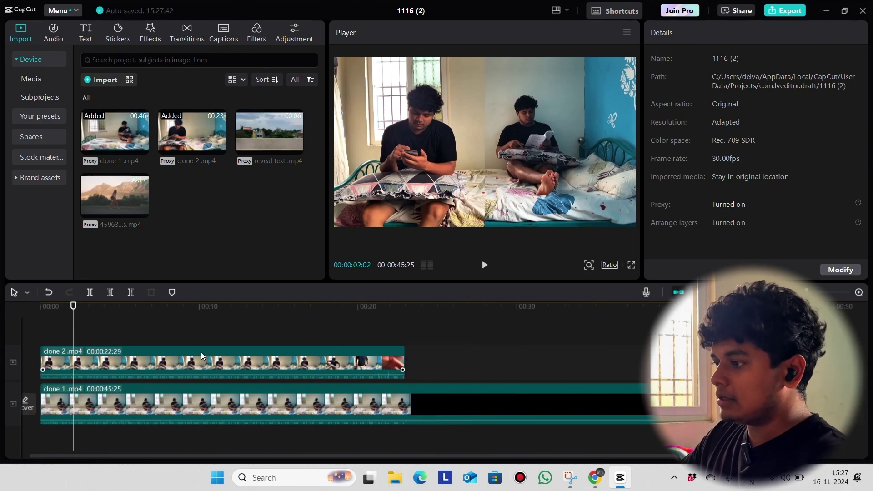
{"action": "left_click", "coordinate": [147, 359]}
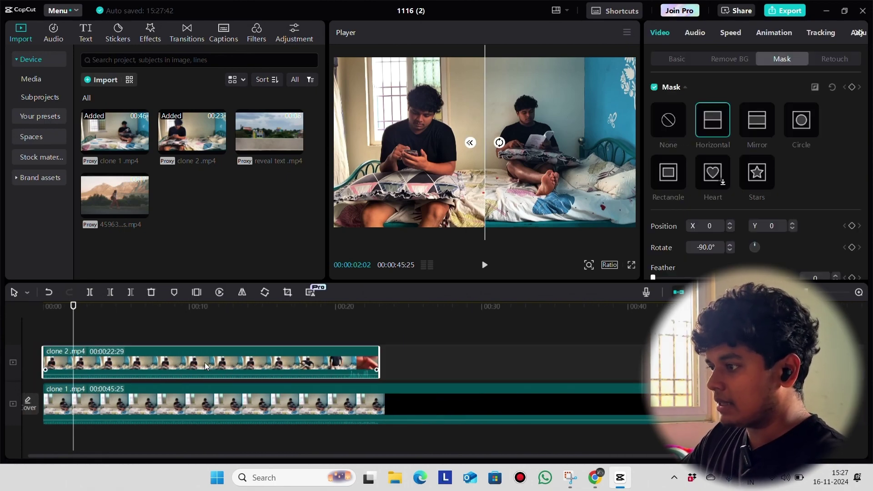
{"action": "scroll", "coordinate": [696, 236], "scroll_direction": "down", "scroll_amount": 1}
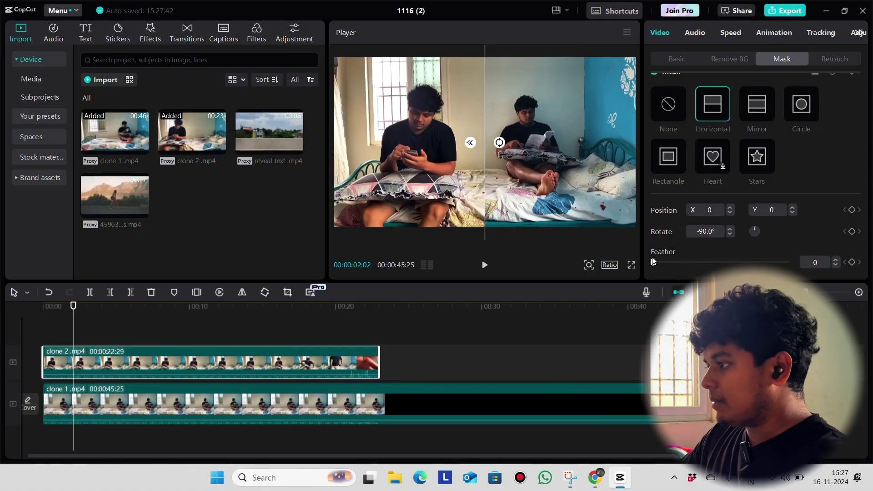
{"action": "left_click_drag", "start_coordinate": [660, 263], "coordinate": [671, 263]}
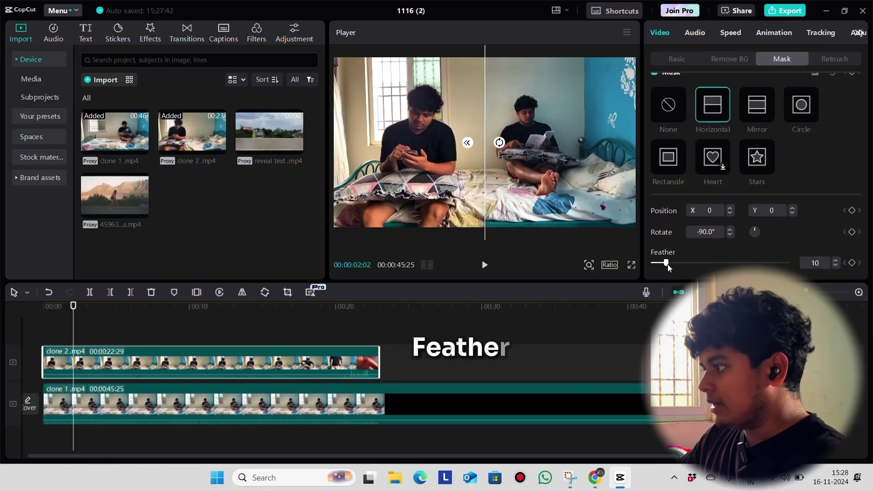
Play the clone composite in full screen from about 10 seconds to review the blend between both clips.
{"action": "left_click", "coordinate": [190, 328]}
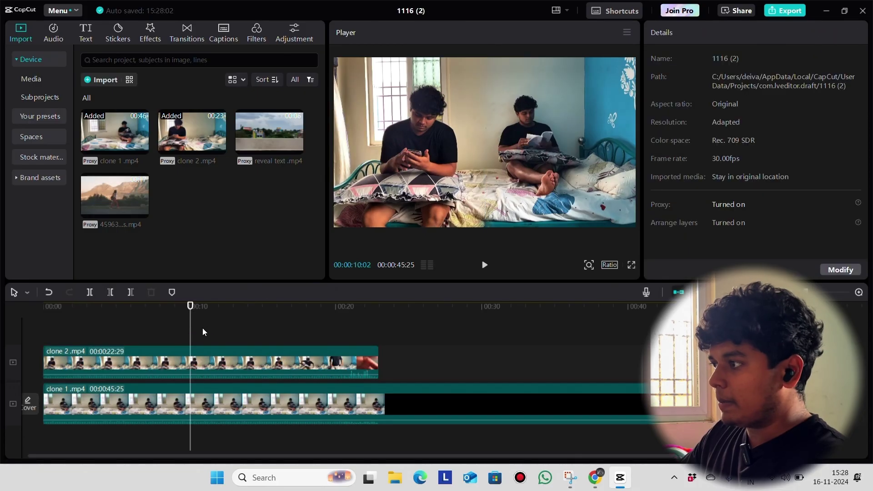
{"action": "left_click", "coordinate": [631, 265]}
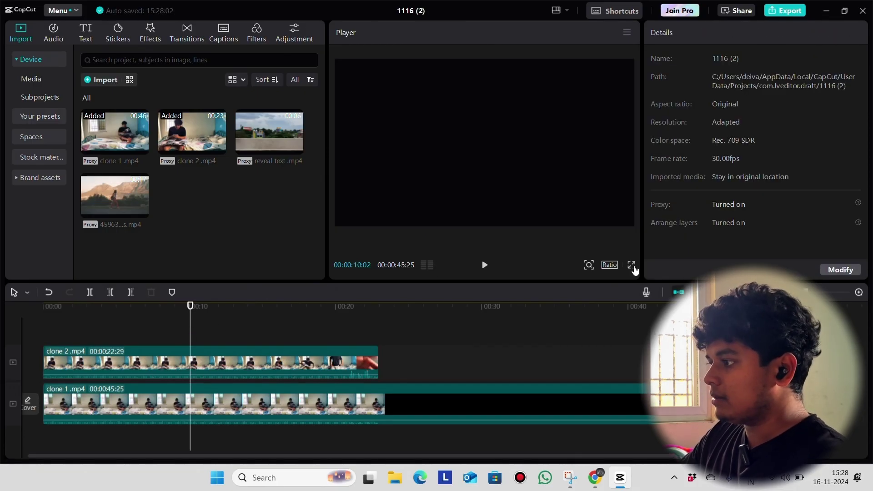
{"action": "key", "text": "space"}
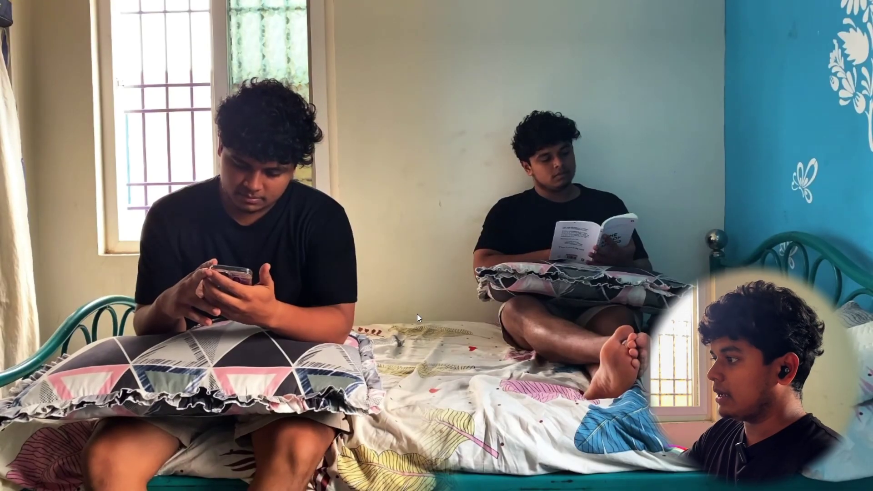
{"action": "key", "text": "Escape"}
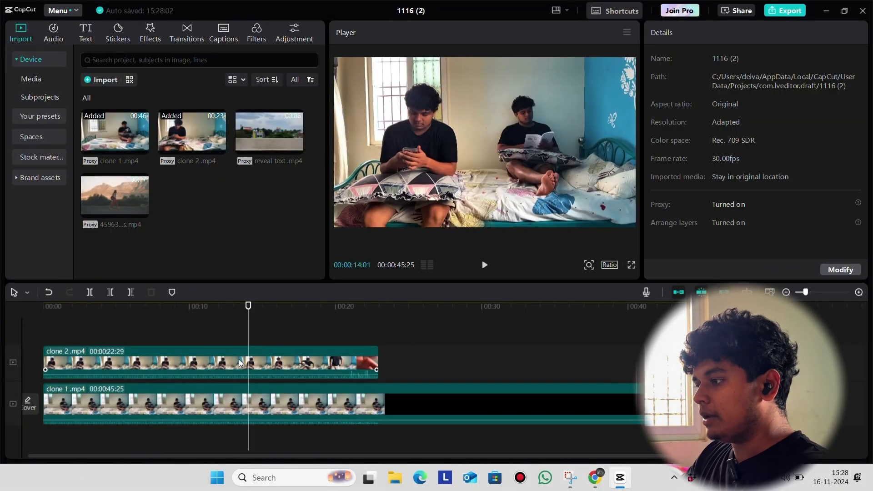
Replace both clone clips on the timeline with the newly imported video dem raw for yt.mp4.
{"action": "left_click_drag", "start_coordinate": [409, 448], "coordinate": [297, 353]}
{"action": "key", "text": "Delete"}
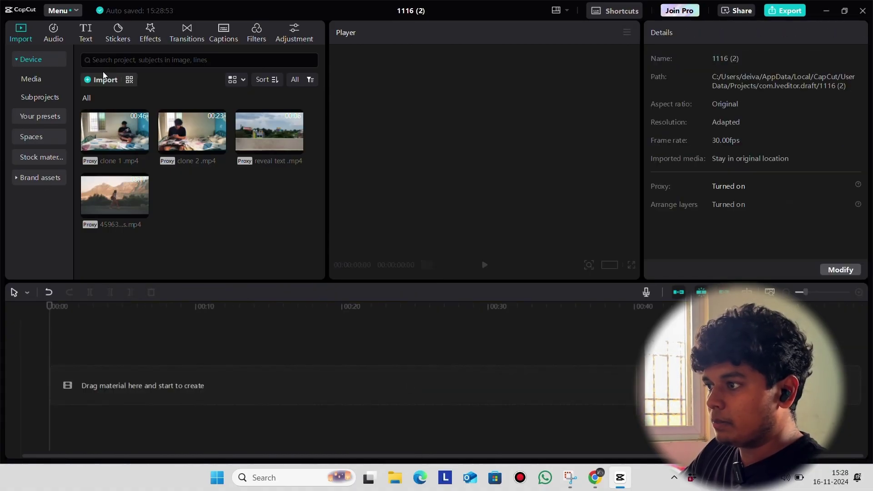
{"action": "left_click", "coordinate": [111, 81]}
{"action": "left_click", "coordinate": [196, 117]}
{"action": "left_click", "coordinate": [347, 258]}
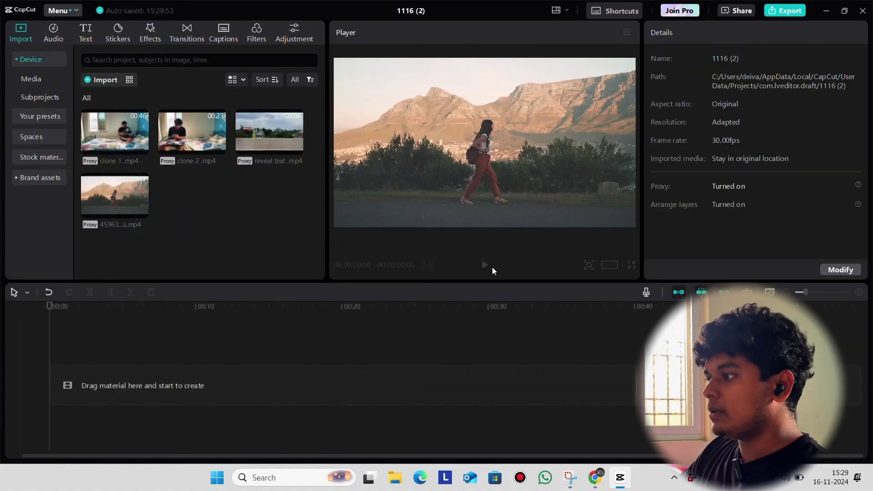
{"action": "left_click_drag", "start_coordinate": [183, 196], "coordinate": [205, 378]}
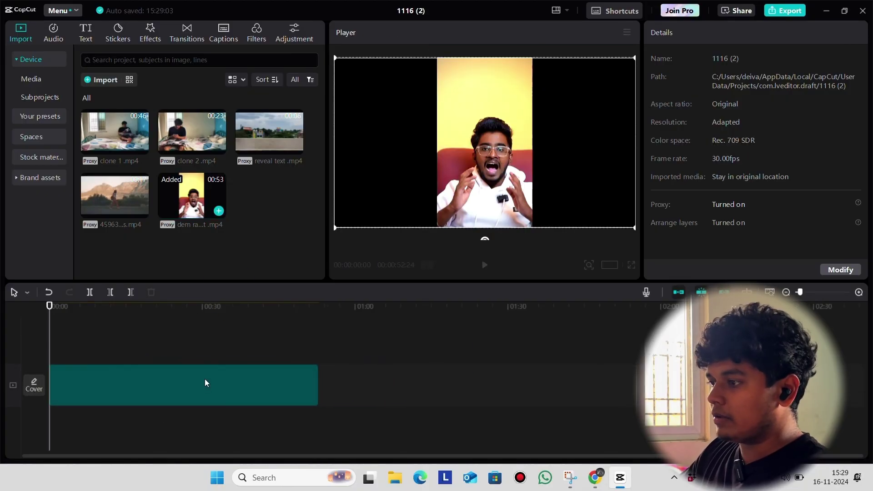
{"action": "left_click", "coordinate": [133, 435]}
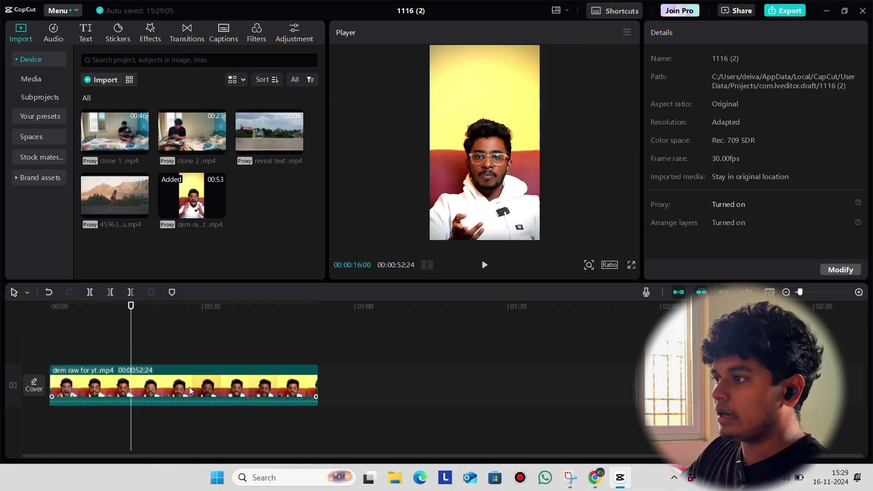
Import the blue grid background video and place it on a track above dem raw for yt.mp4, starting at 0.
{"action": "left_click", "coordinate": [101, 79]}
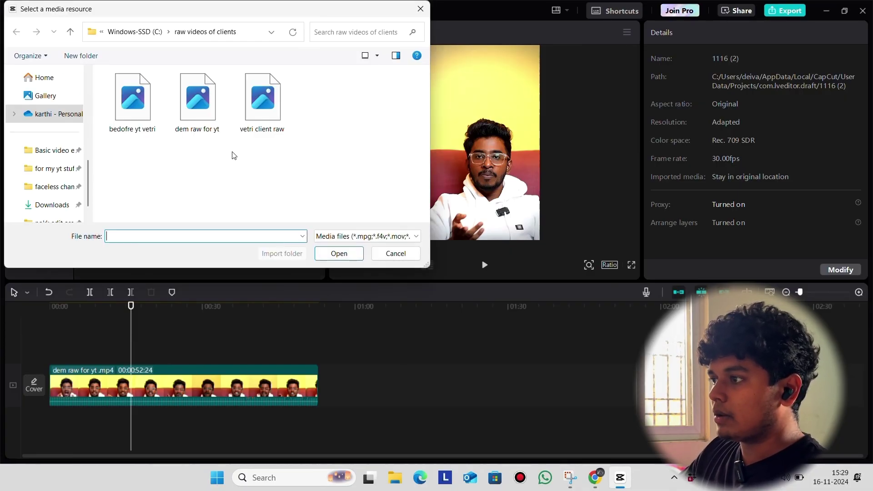
{"action": "key", "text": "Escape"}
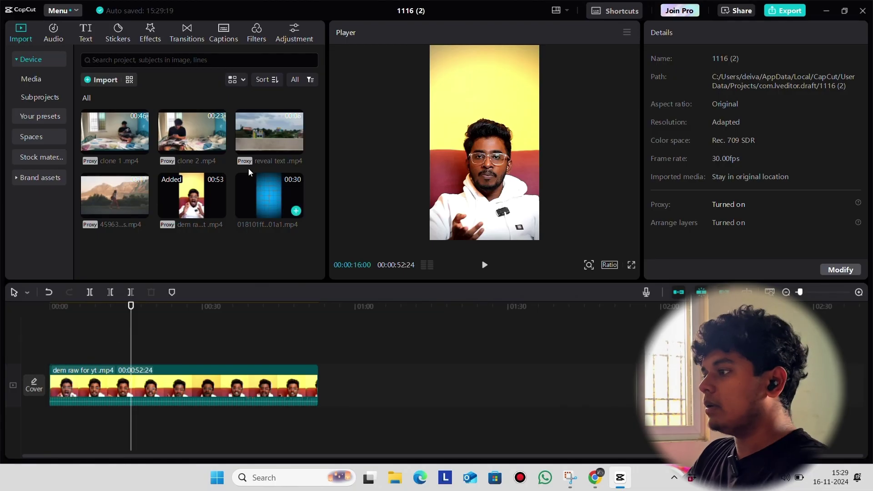
{"action": "left_click_drag", "start_coordinate": [272, 265], "coordinate": [74, 350]}
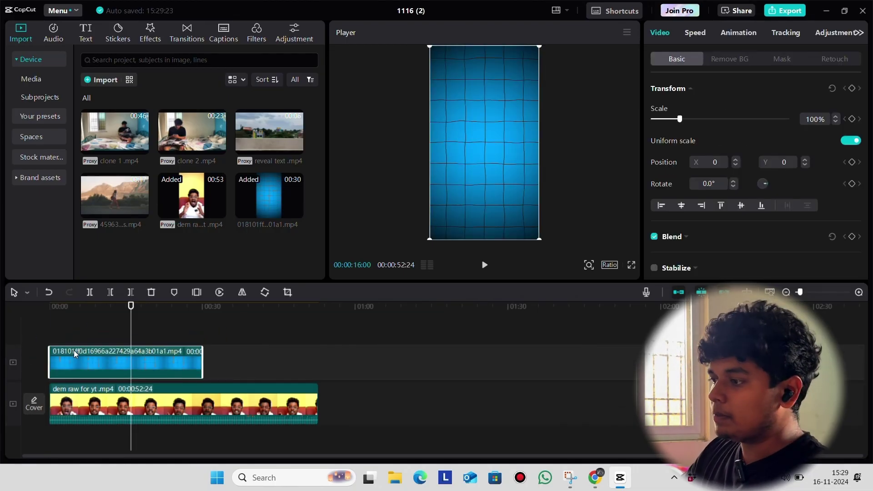
Rearrange the tracks so dem raw for yt.mp4 sits above the blue grid background, with both starting at 0.
{"action": "scroll", "coordinate": [140, 361], "scroll_direction": "up", "scroll_amount": 4}
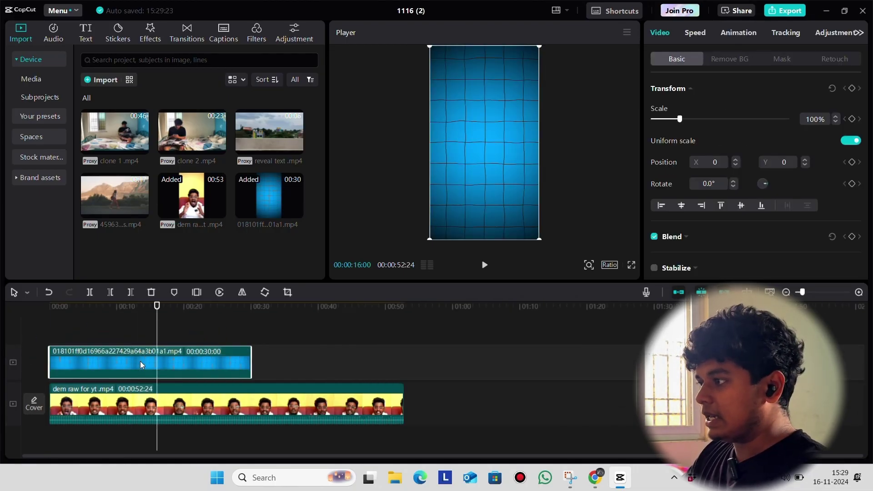
{"action": "left_click", "coordinate": [149, 414]}
{"action": "scroll", "coordinate": [185, 400], "scroll_direction": "down", "scroll_amount": 2}
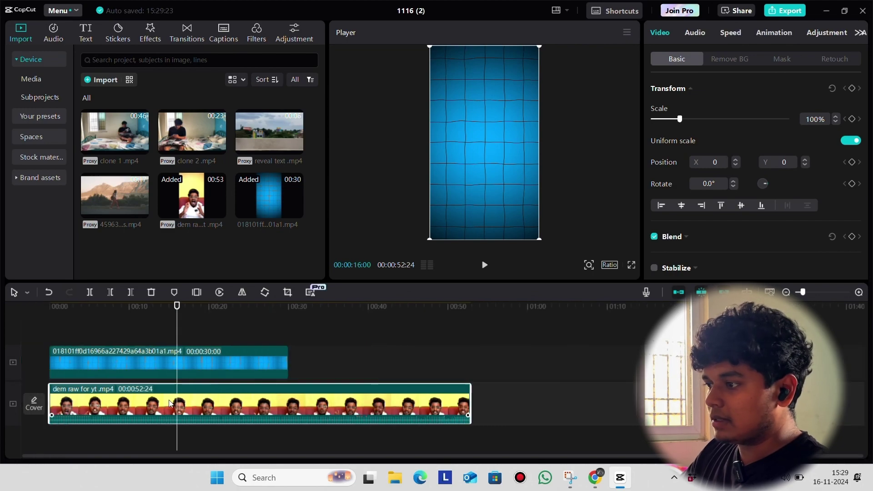
{"action": "left_click_drag", "start_coordinate": [171, 403], "coordinate": [94, 421]}
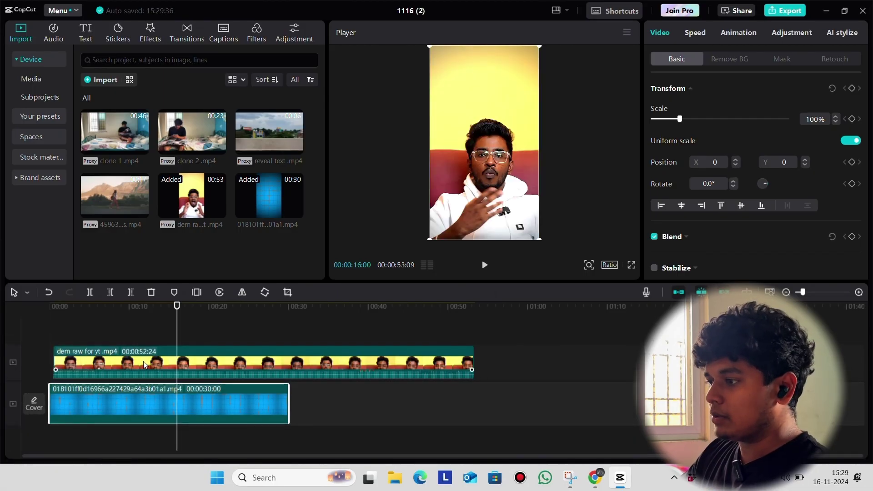
{"action": "left_click_drag", "start_coordinate": [143, 361], "coordinate": [116, 343]}
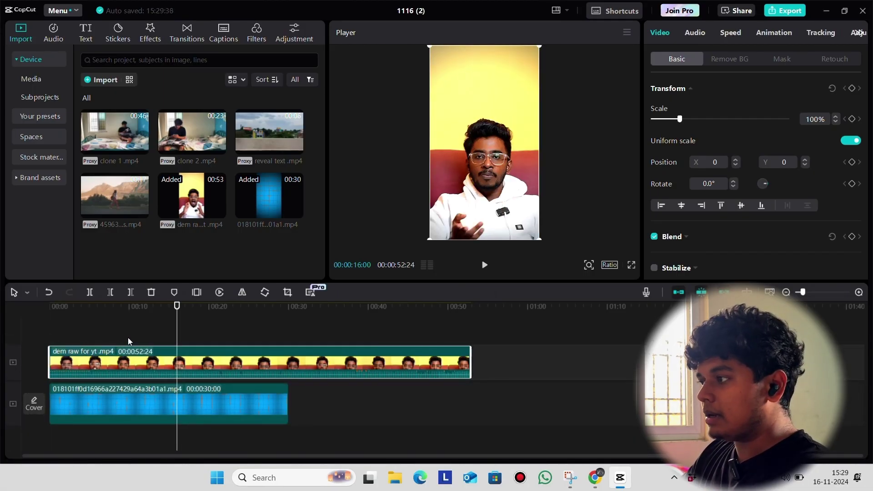
Apply a Circle mask about 1051 by 1046 around the speaker's face in dem raw for yt.mp4, at about X 17, Y -103.
{"action": "left_click", "coordinate": [133, 321]}
{"action": "left_click", "coordinate": [91, 339]}
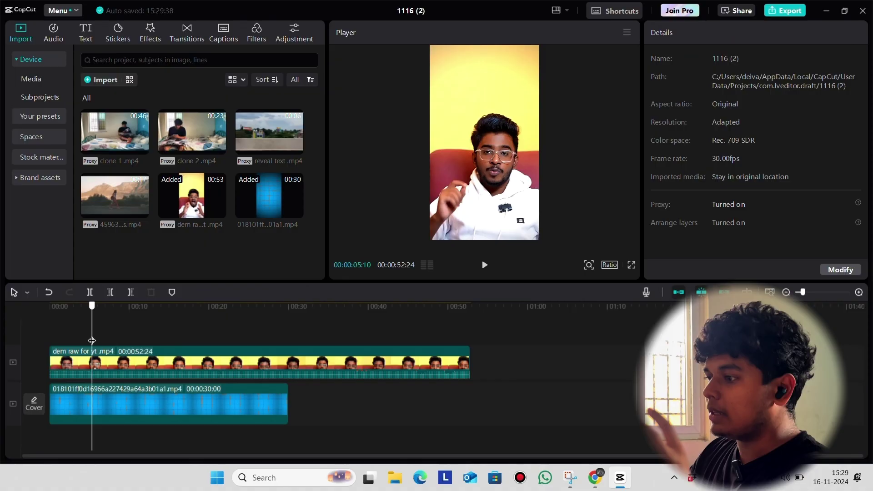
{"action": "left_click", "coordinate": [137, 365]}
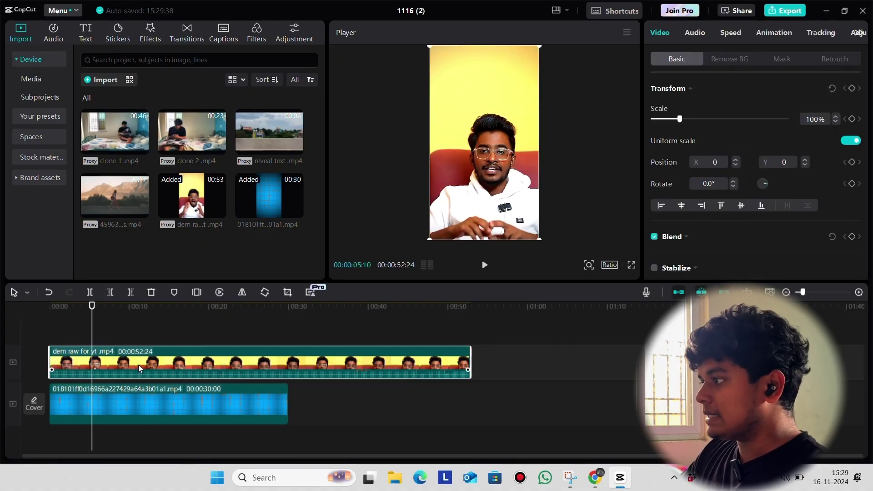
{"action": "left_click", "coordinate": [781, 59]}
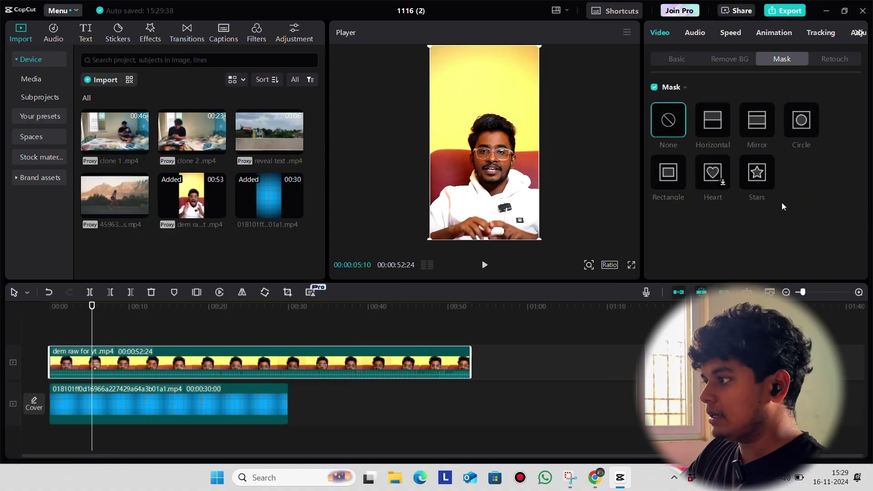
{"action": "left_click", "coordinate": [799, 119]}
{"action": "left_click_drag", "start_coordinate": [495, 154], "coordinate": [527, 178]}
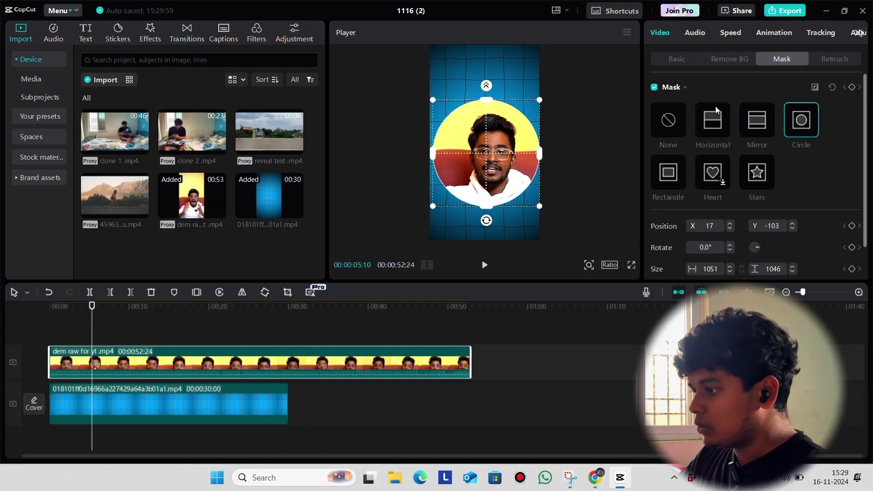
Move the masked speaker clip toward the upper part of the frame, to about X 95, Y 822.
{"action": "left_click", "coordinate": [677, 59]}
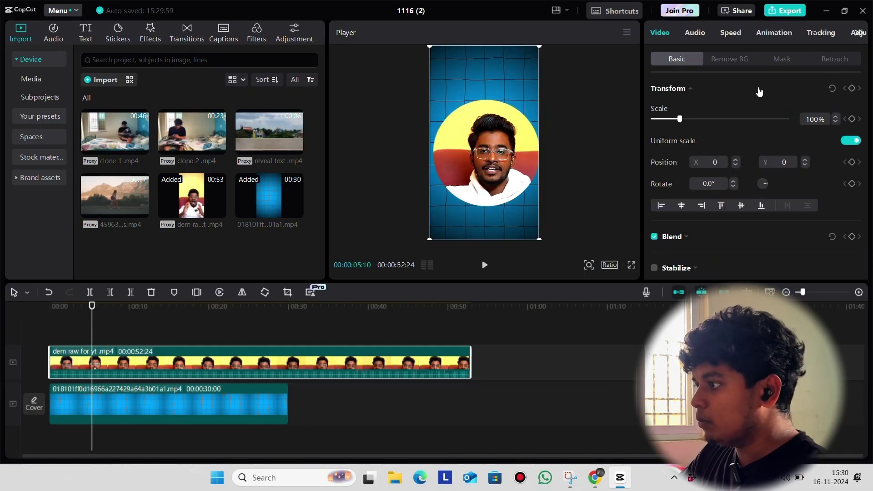
{"action": "left_click_drag", "start_coordinate": [507, 172], "coordinate": [496, 134]}
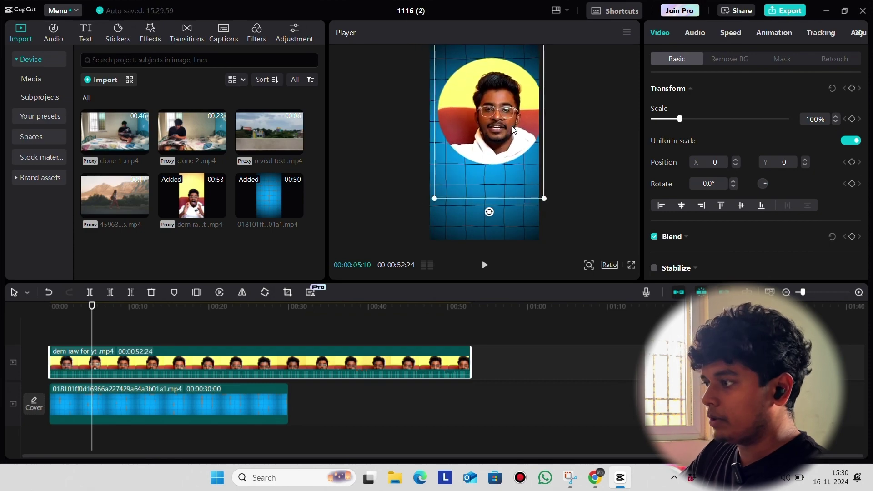
{"action": "mouse_move", "coordinate": [545, 199]}
{"action": "left_mouse_down"}
{"action": "mouse_move", "coordinate": [526, 169]}
{"action": "mouse_move", "coordinate": [552, 198]}
{"action": "left_mouse_up"}
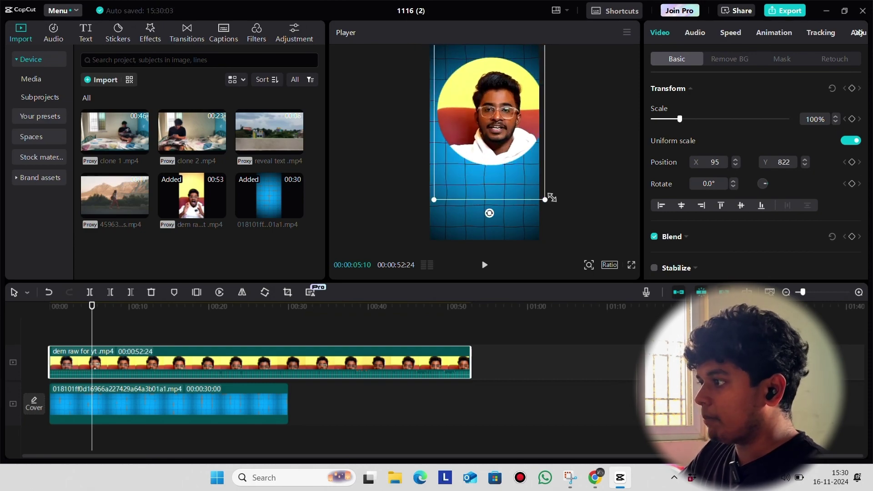
Try moving only the circle mask to about X -323, Y 370, and undo that move.
{"action": "left_click", "coordinate": [764, 61]}
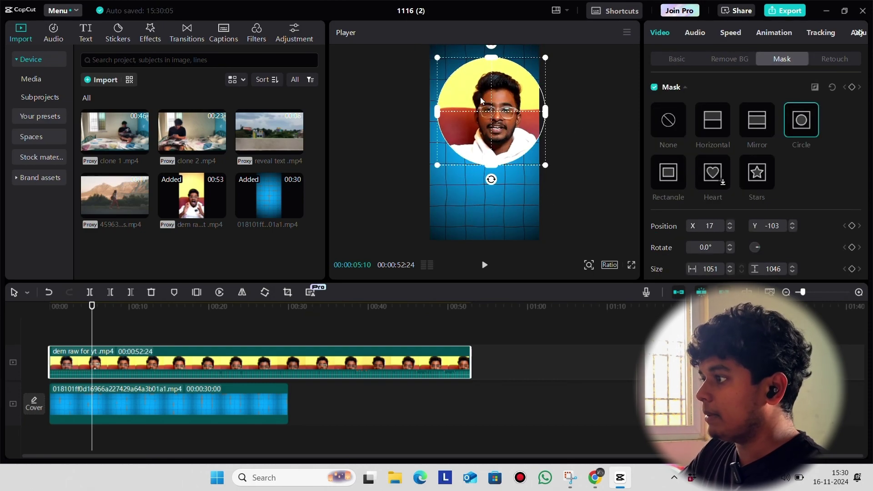
{"action": "left_click_drag", "start_coordinate": [513, 136], "coordinate": [478, 84]}
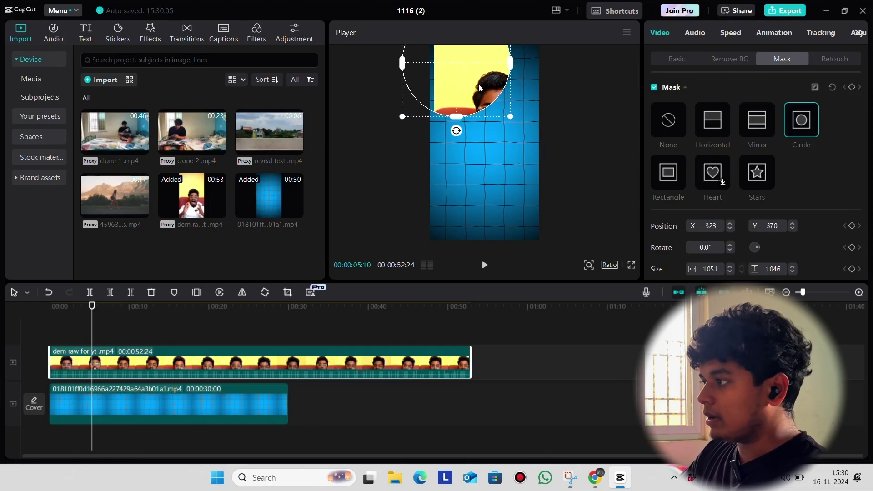
{"action": "key", "text": "ctrl+z"}
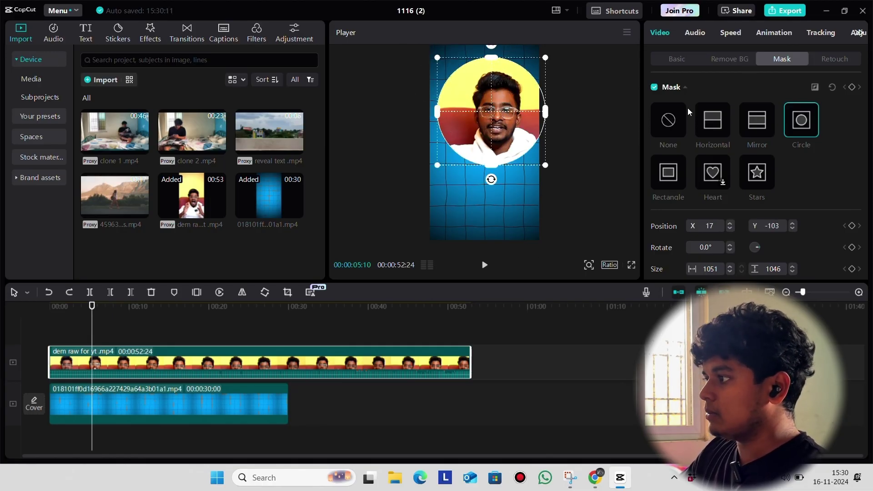
Scale the masked speaker clip down to about 69% and center it in the upper frame at X 0, Y 1091.
{"action": "left_click", "coordinate": [673, 59]}
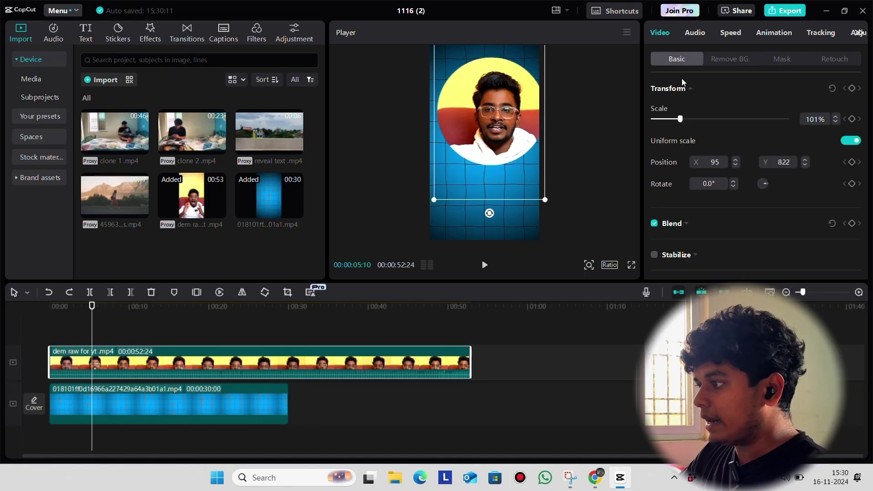
{"action": "left_click_drag", "start_coordinate": [481, 164], "coordinate": [522, 155]}
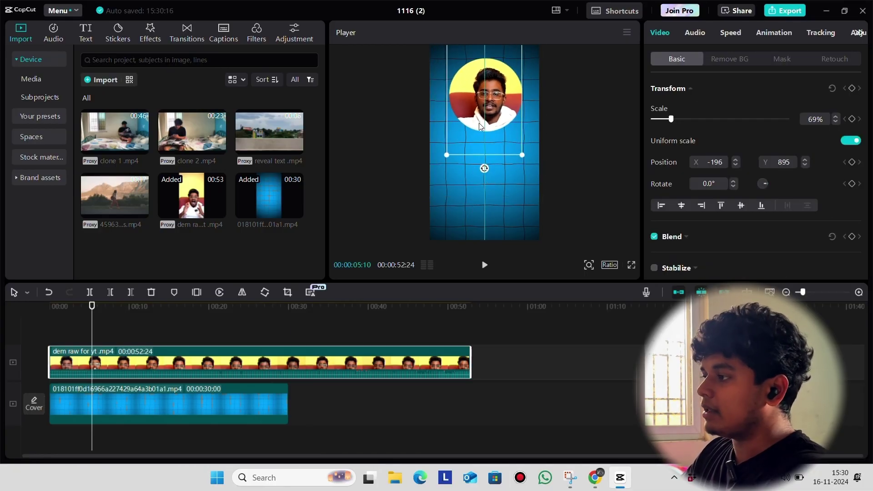
{"action": "left_click_drag", "start_coordinate": [480, 123], "coordinate": [481, 124]}
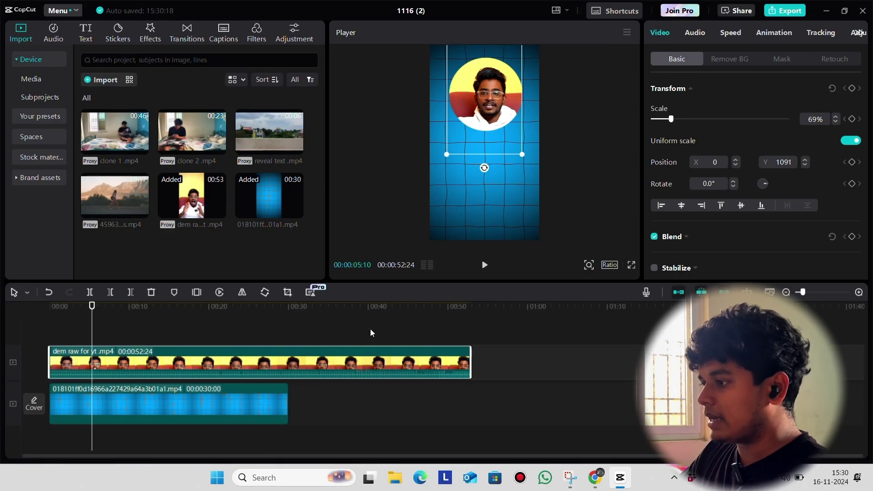
Set the circle mask's feather to 3 and check the softened edge in a full-screen preview.
{"action": "left_click", "coordinate": [785, 59]}
{"action": "scroll", "coordinate": [759, 177], "scroll_direction": "down", "scroll_amount": 2}
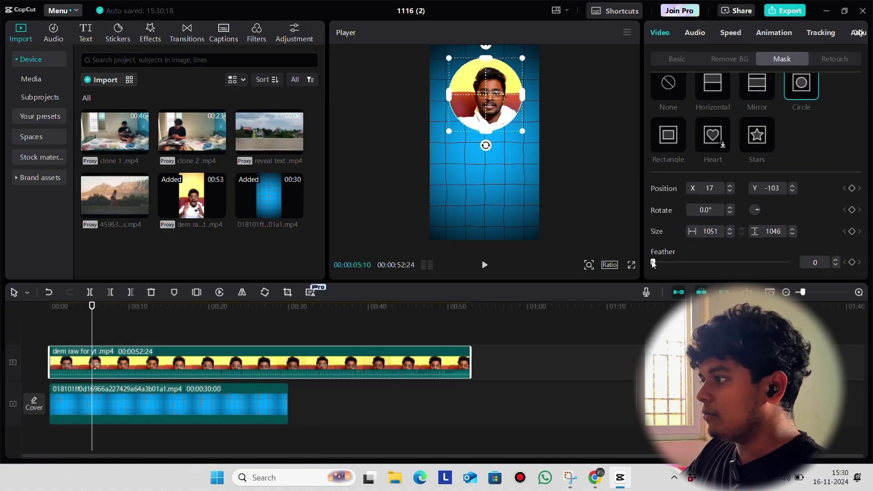
{"action": "left_click_drag", "start_coordinate": [652, 264], "coordinate": [656, 264]}
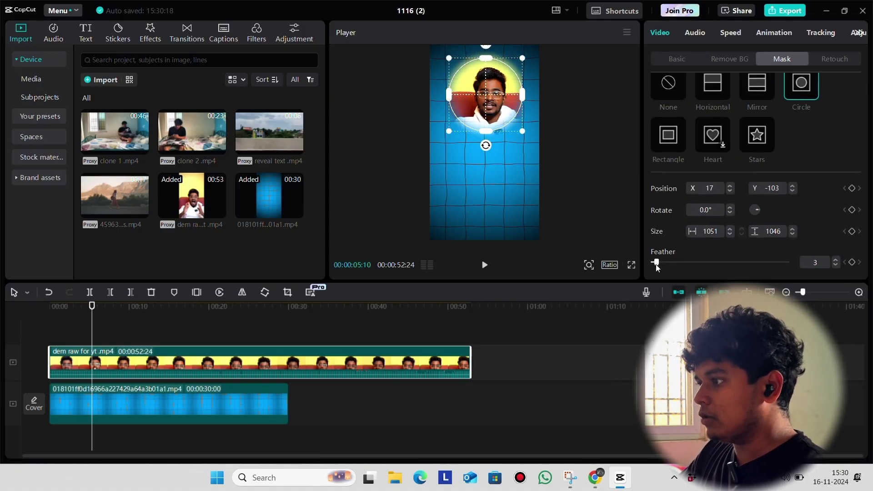
{"action": "left_click", "coordinate": [631, 265]}
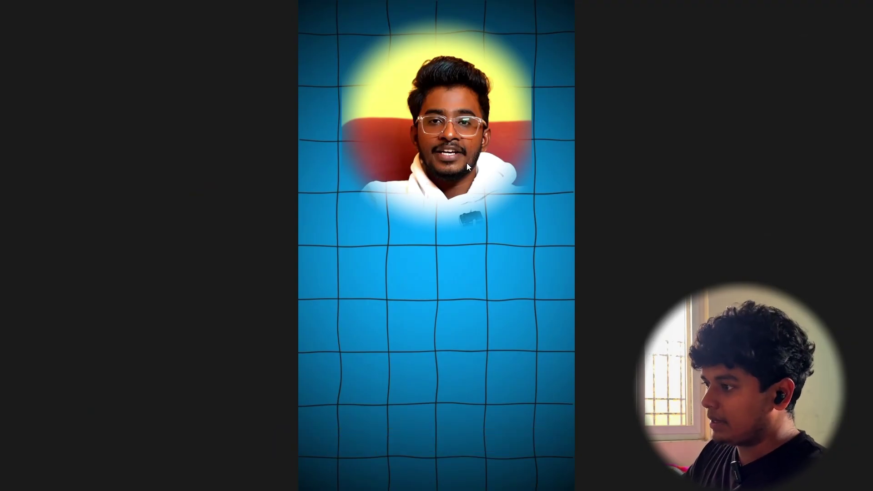
{"action": "key", "text": "Escape"}
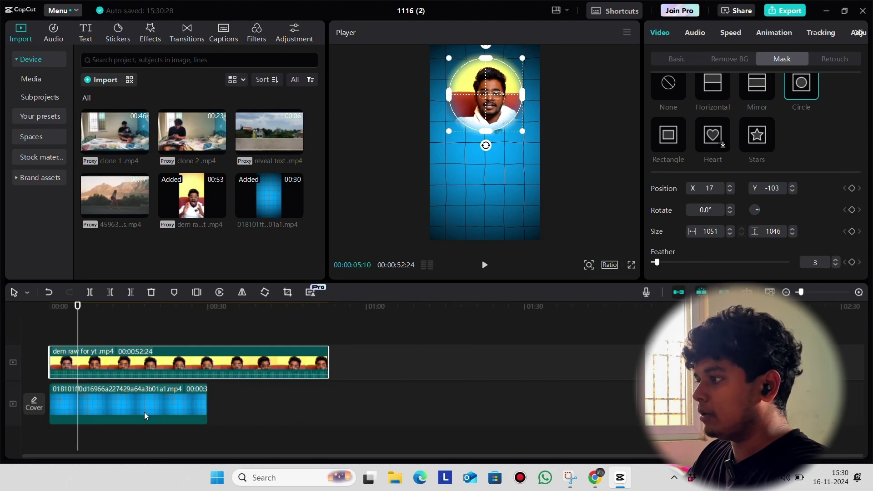
Move the blue grid background clip to about 1:17, clear of the speaker clip, and scrub through the circle cutout alone.
{"action": "key", "text": "ctrl+z"}
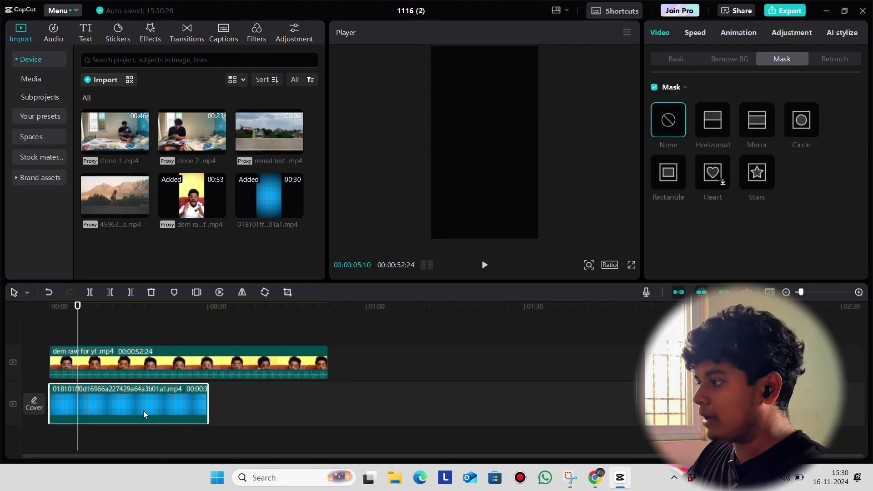
{"action": "key", "text": "ctrl+z"}
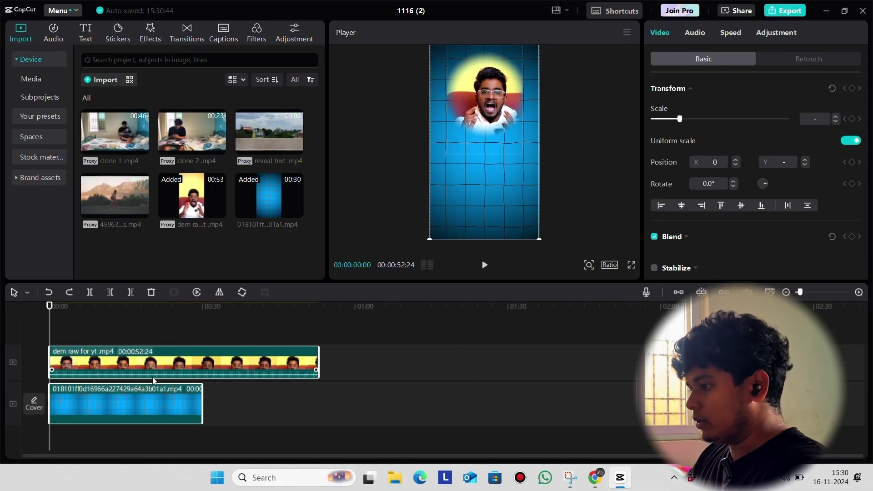
{"action": "left_click", "coordinate": [146, 407]}
{"action": "left_click_drag", "start_coordinate": [146, 407], "coordinate": [538, 400]}
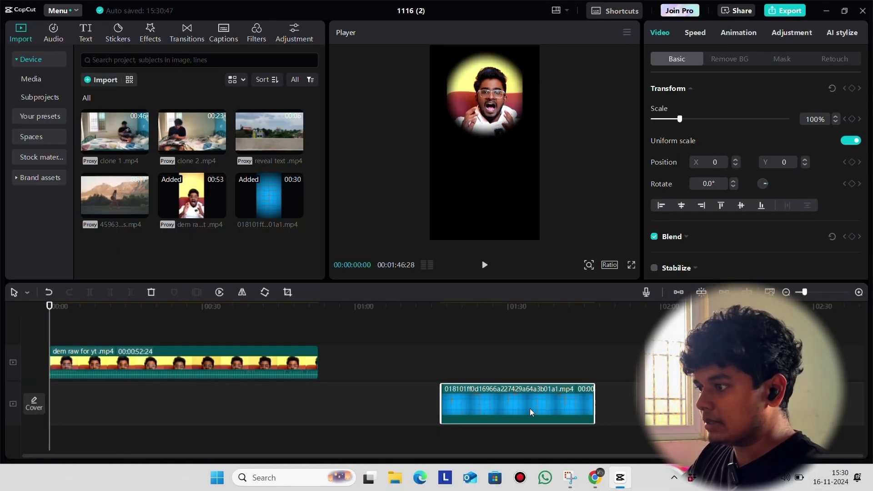
{"action": "left_click", "coordinate": [143, 326]}
{"action": "left_click_drag", "start_coordinate": [64, 335], "coordinate": [113, 336]}
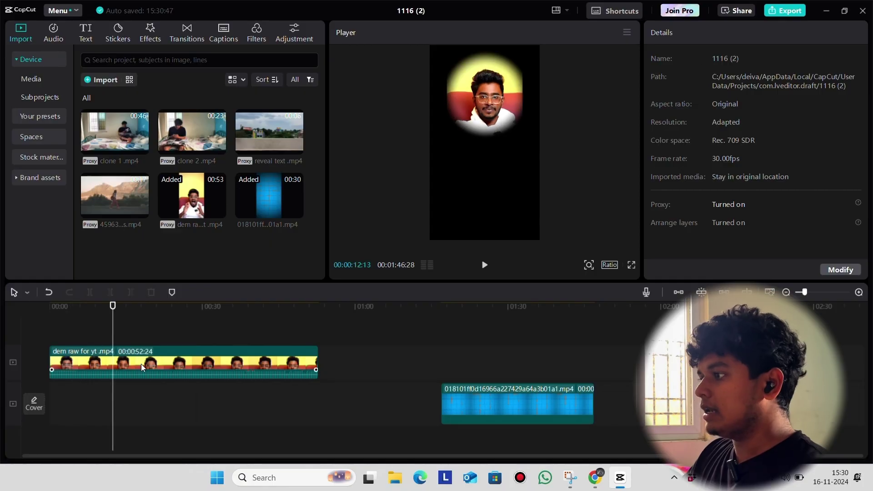
{"action": "left_click", "coordinate": [465, 154]}
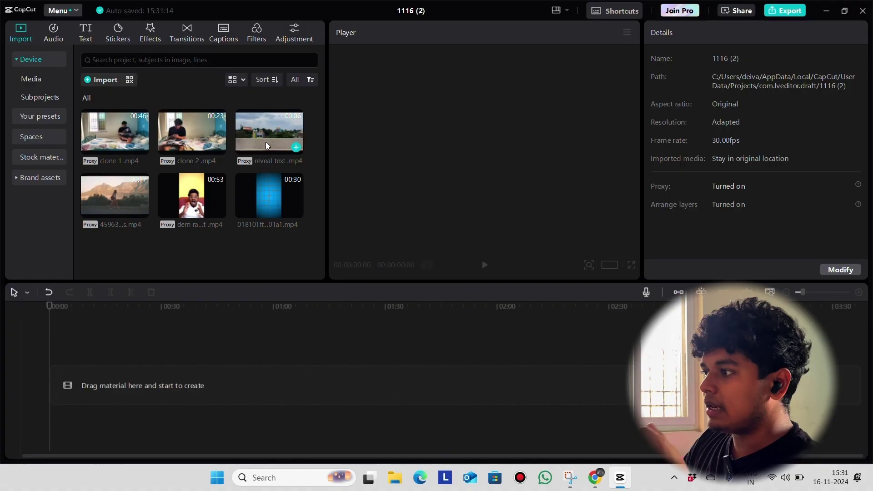
Add reveal text.mp4 to the empty timeline and play its opening seconds.
{"action": "left_click", "coordinate": [266, 142]}
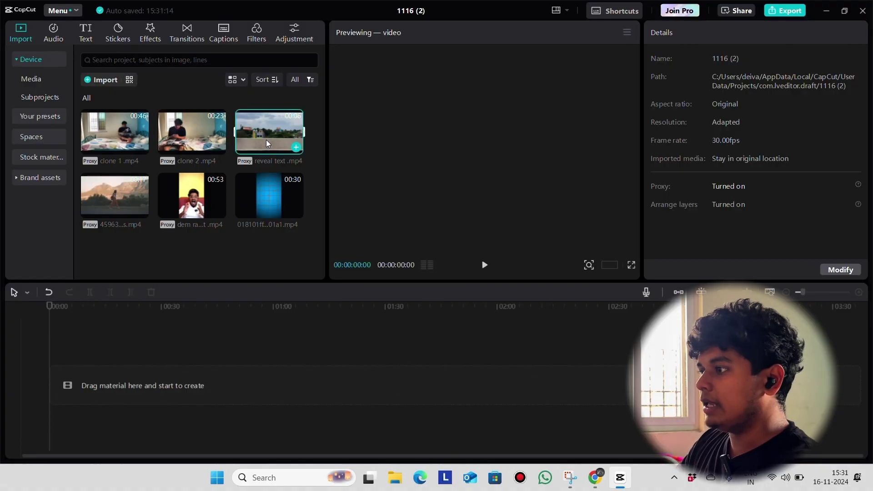
{"action": "left_click_drag", "start_coordinate": [267, 143], "coordinate": [108, 366]}
{"action": "left_click", "coordinate": [147, 340]}
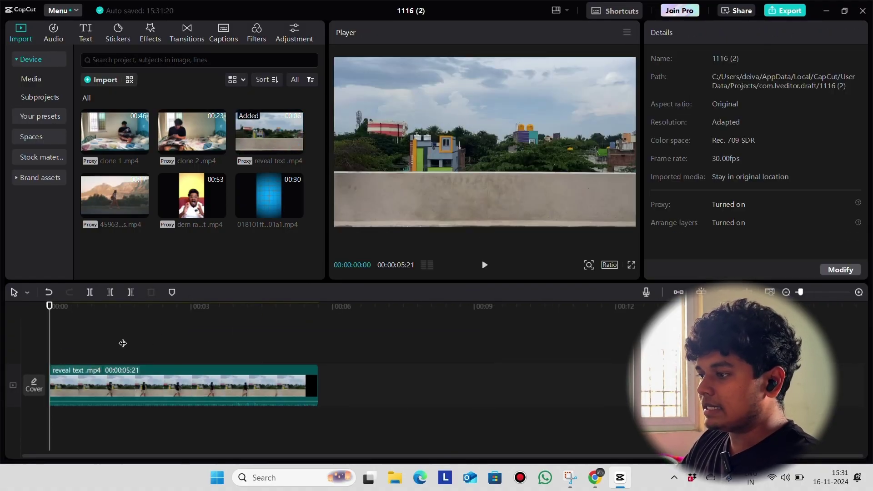
{"action": "key", "text": "space"}
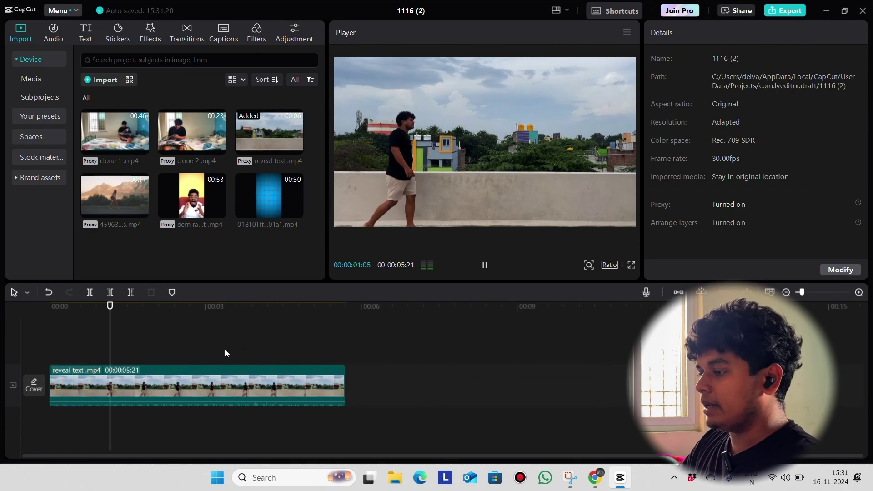
{"action": "key", "text": "space"}
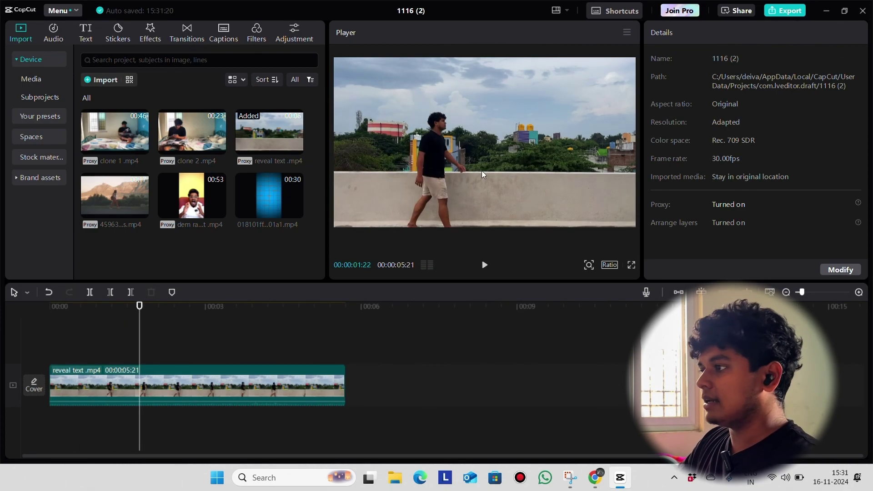
Add a default text layer above reveal text.mp4, starting at 0 and extended to the clip's full length.
{"action": "left_click", "coordinate": [121, 383]}
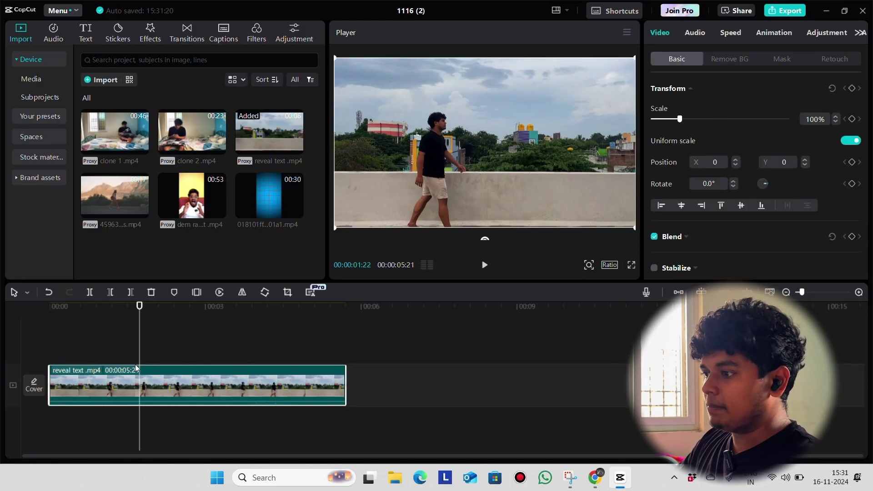
{"action": "left_click", "coordinate": [85, 32]}
{"action": "left_click_drag", "start_coordinate": [98, 91], "coordinate": [53, 354]}
{"action": "left_click", "coordinate": [143, 354]}
{"action": "left_click_drag", "start_coordinate": [204, 355], "coordinate": [345, 354]}
{"action": "left_click", "coordinate": [260, 353]}
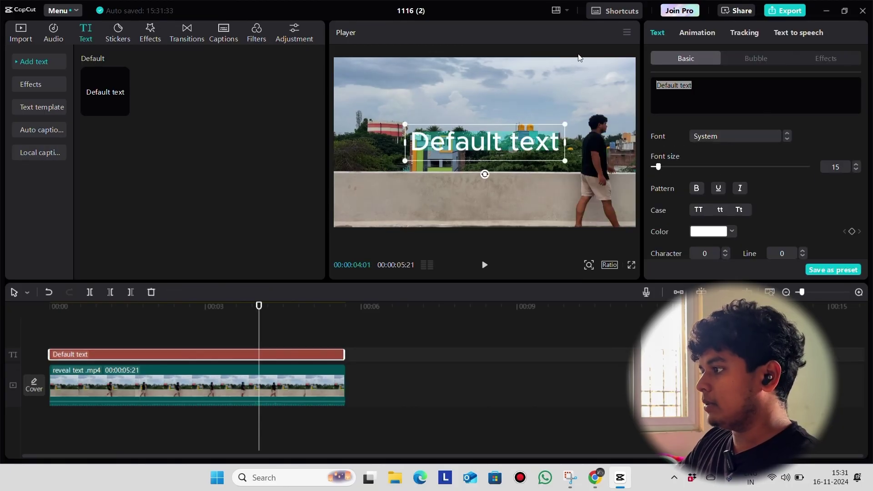
Replace the default text with the creator's full name and set its font to ZY Elegant.
{"action": "type", "text": "karthi d"}
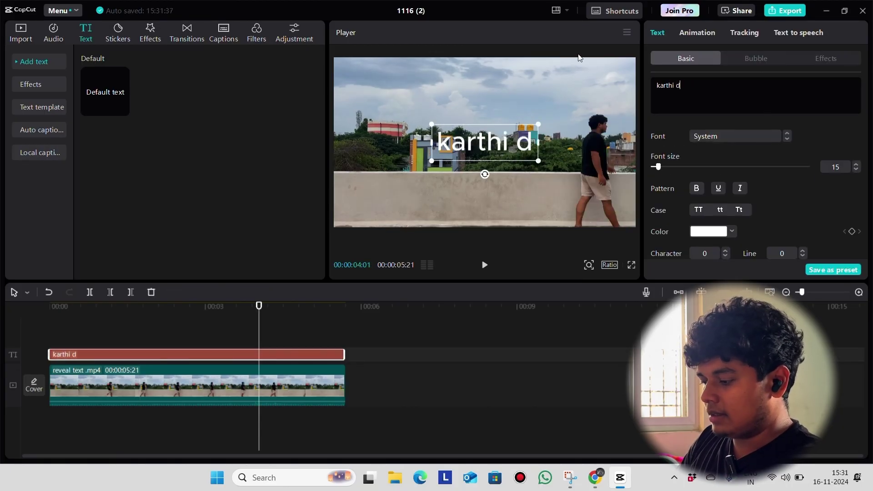
{"action": "type", "text": "eivam"}
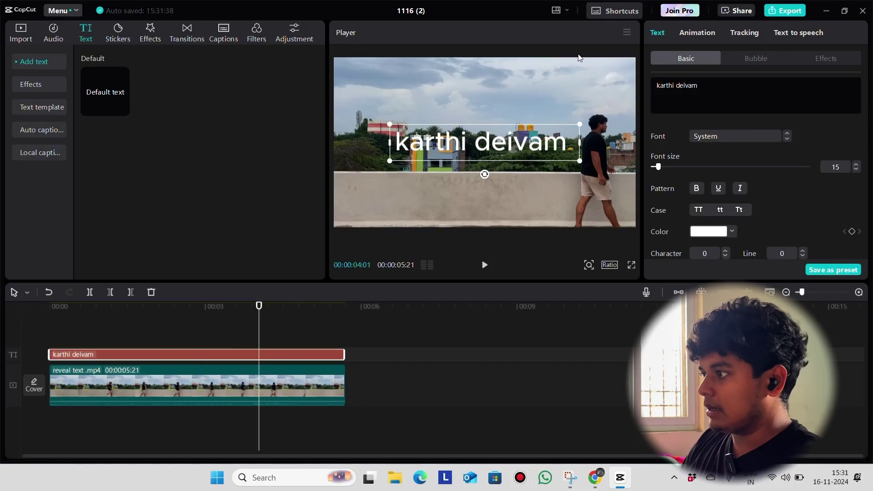
{"action": "left_click", "coordinate": [741, 137]}
{"action": "left_click", "coordinate": [760, 113]}
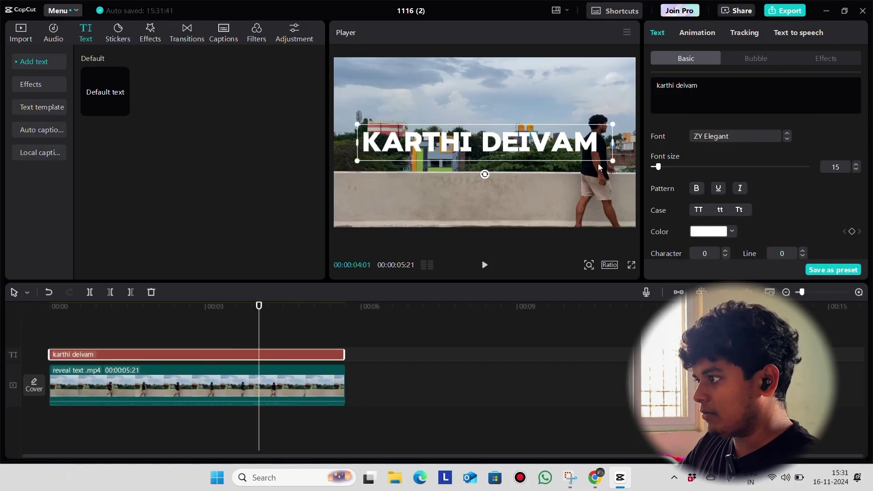
Place the title at about X 0, Y -108 and scale it non-uniformly to about 95% width and 116% height.
{"action": "left_click_drag", "start_coordinate": [560, 148], "coordinate": [560, 156]}
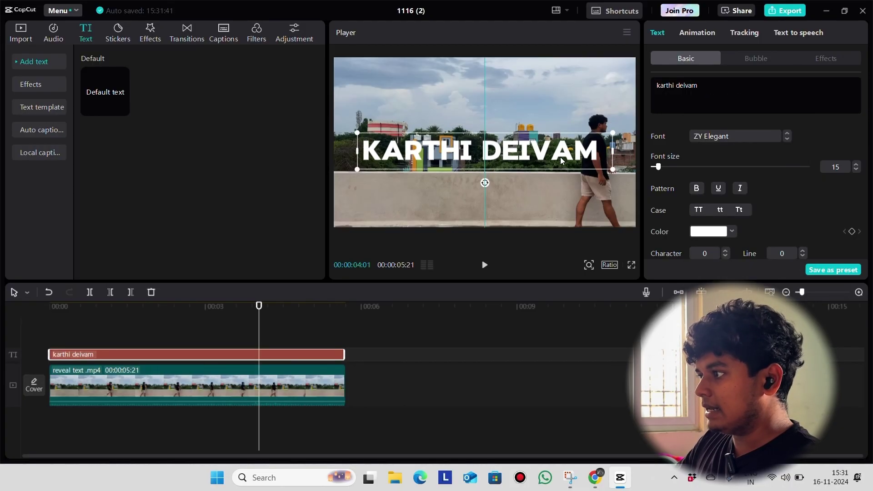
{"action": "left_click_drag", "start_coordinate": [613, 169], "coordinate": [605, 167]}
{"action": "scroll", "coordinate": [792, 177], "scroll_direction": "down", "scroll_amount": 5}
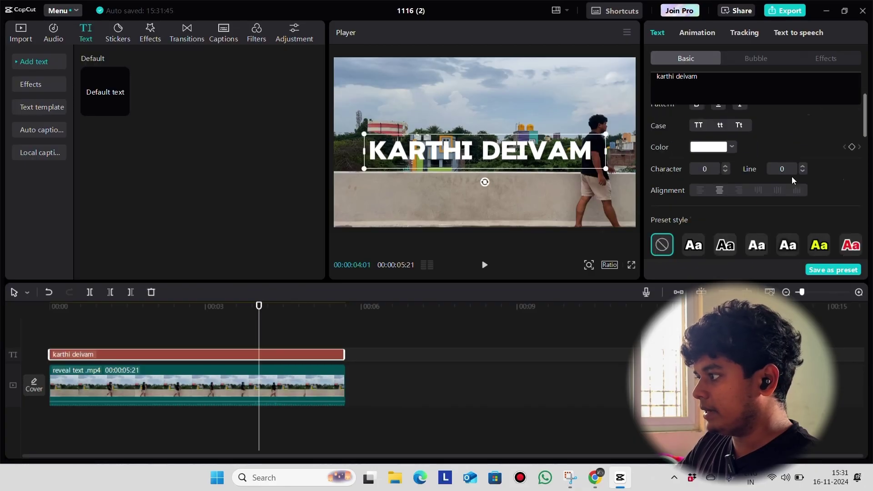
{"action": "left_click", "coordinate": [850, 184]}
{"action": "left_click_drag", "start_coordinate": [677, 193], "coordinate": [684, 194]}
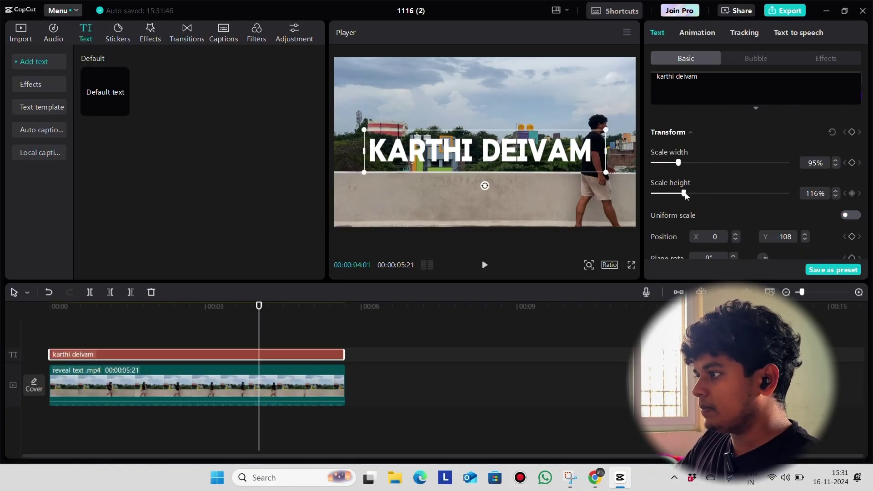
Enable a shadow with 6% bluriness on the title and play the video from the start.
{"action": "scroll", "coordinate": [700, 212], "scroll_direction": "down", "scroll_amount": 10}
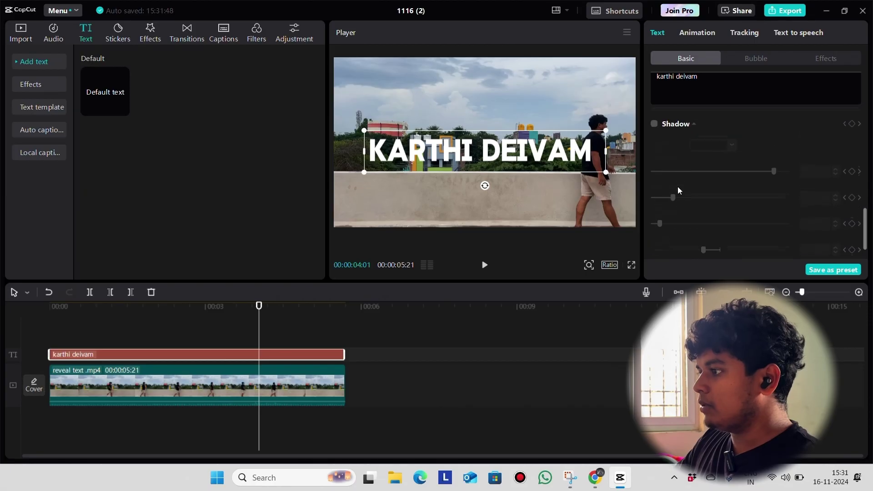
{"action": "left_click", "coordinate": [654, 127]}
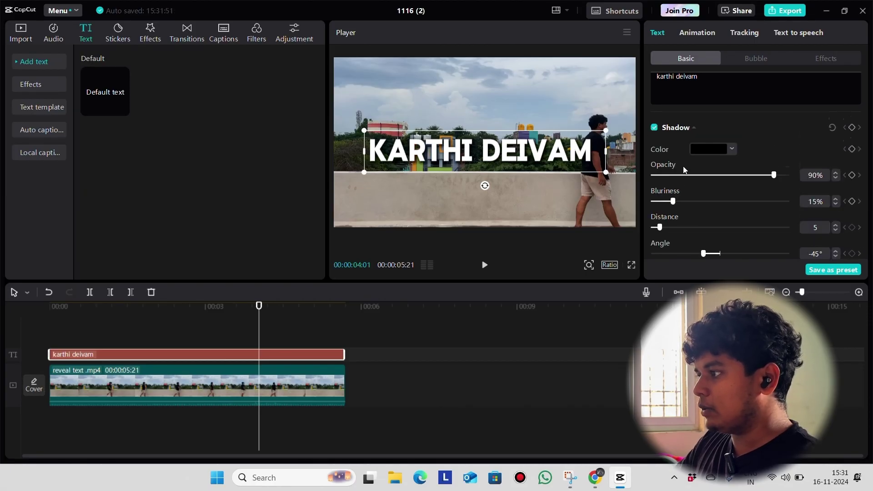
{"action": "scroll", "coordinate": [672, 158], "scroll_direction": "down", "scroll_amount": 2}
{"action": "left_click_drag", "start_coordinate": [672, 162], "coordinate": [662, 170]}
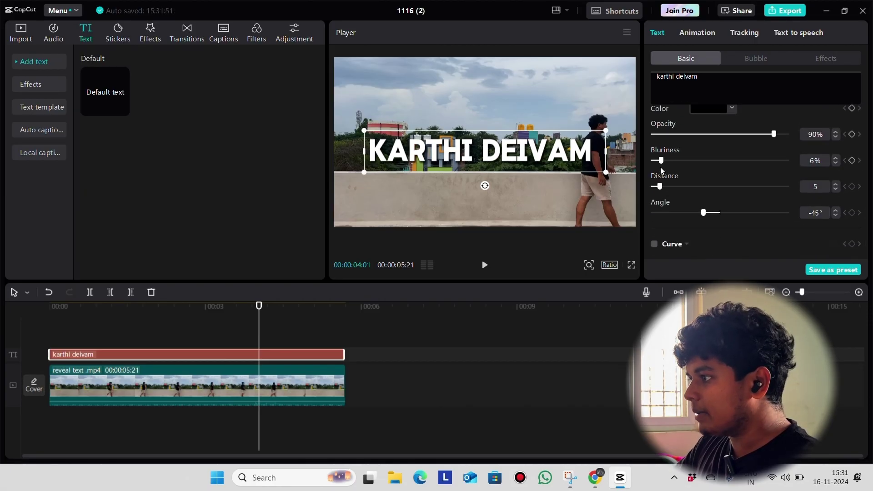
{"action": "left_click", "coordinate": [118, 334]}
{"action": "left_click", "coordinate": [50, 337]}
{"action": "key", "text": "space"}
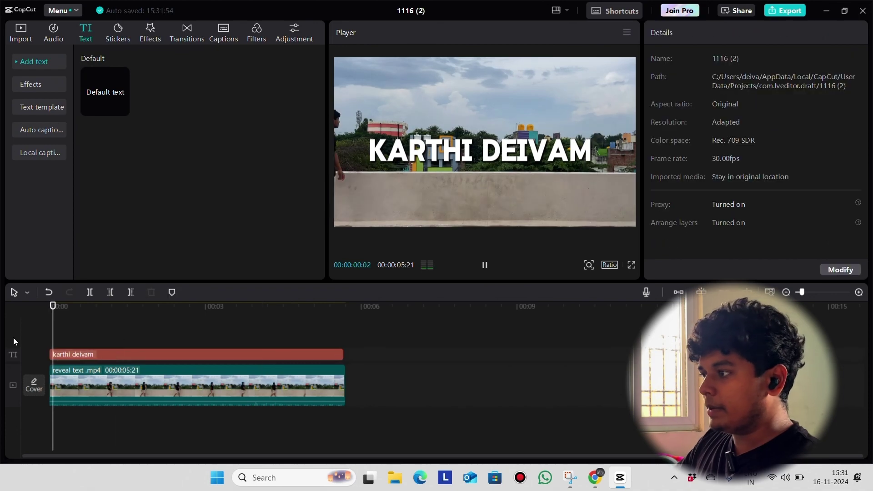
Duplicate reveal text.mp4 onto a track above the title, starting at 0, and apply auto background removal to the copy.
{"action": "left_click", "coordinate": [125, 388]}
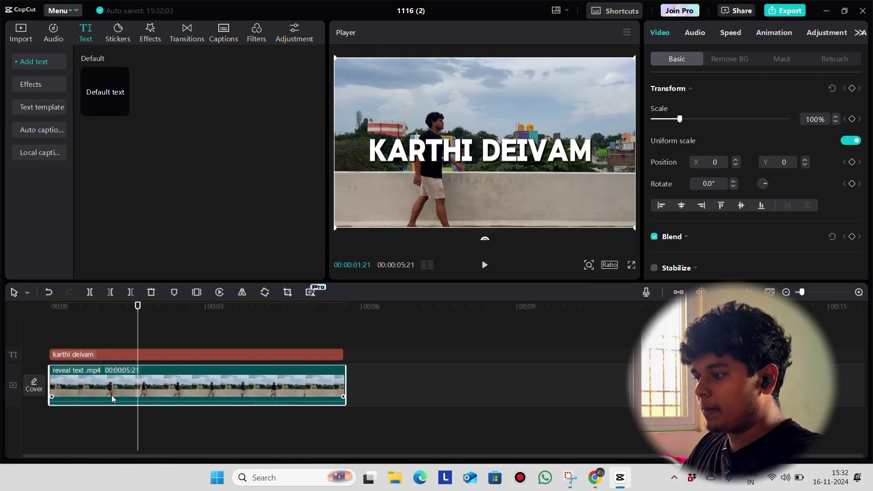
{"action": "key", "text": "ctrl+c"}
{"action": "key", "text": "ctrl+v"}
{"action": "left_click_drag", "start_coordinate": [220, 383], "coordinate": [107, 342]}
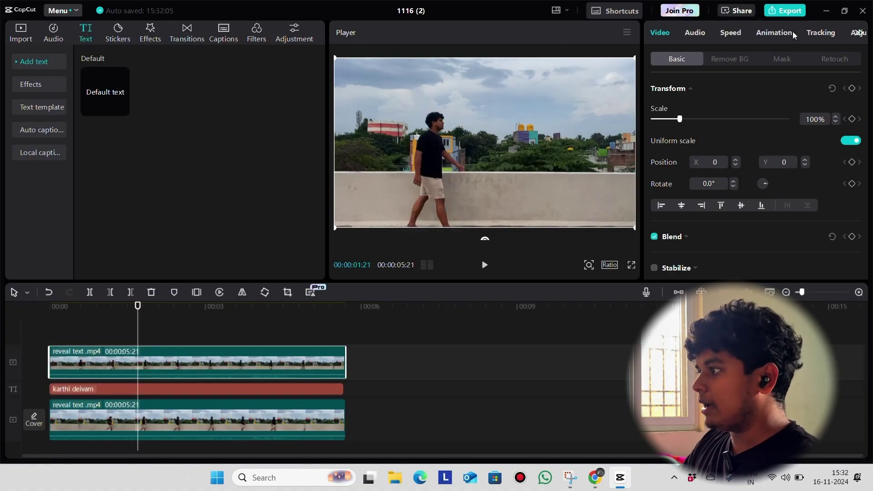
{"action": "left_click", "coordinate": [733, 60]}
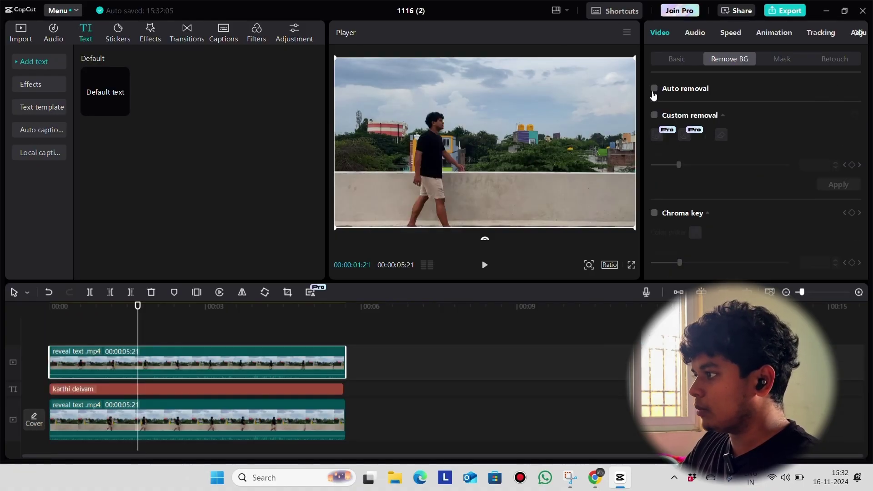
{"action": "left_click", "coordinate": [654, 89]}
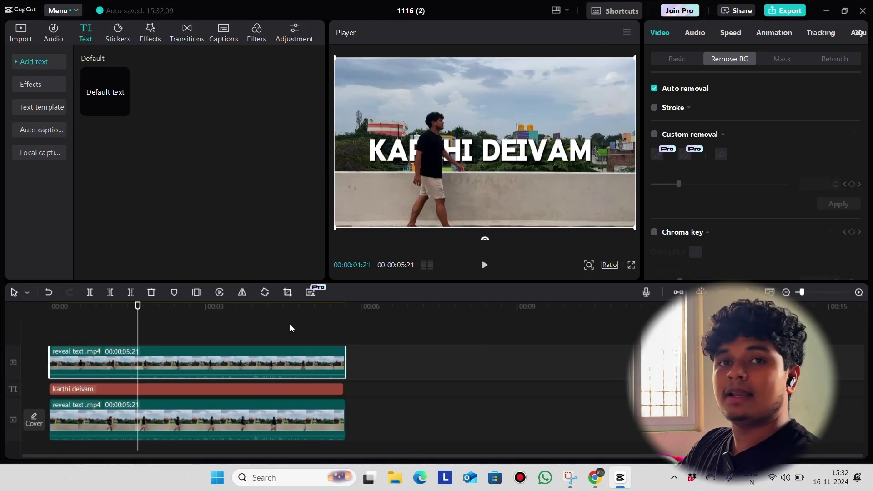
Turn the title layer into a compound clip and move the playhead to 00:00:00:25.
{"action": "scroll", "coordinate": [100, 392], "scroll_direction": "up", "scroll_amount": 3, "text": "ctrl"}
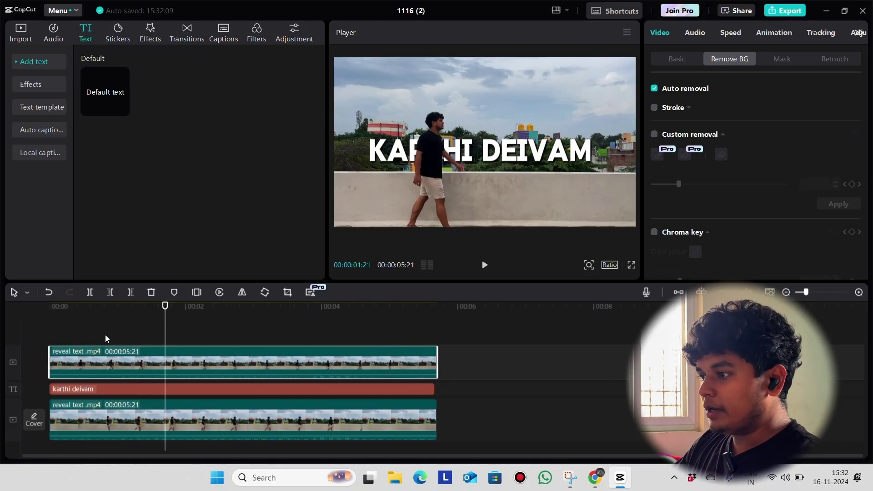
{"action": "left_click", "coordinate": [49, 355]}
{"action": "left_click", "coordinate": [91, 389]}
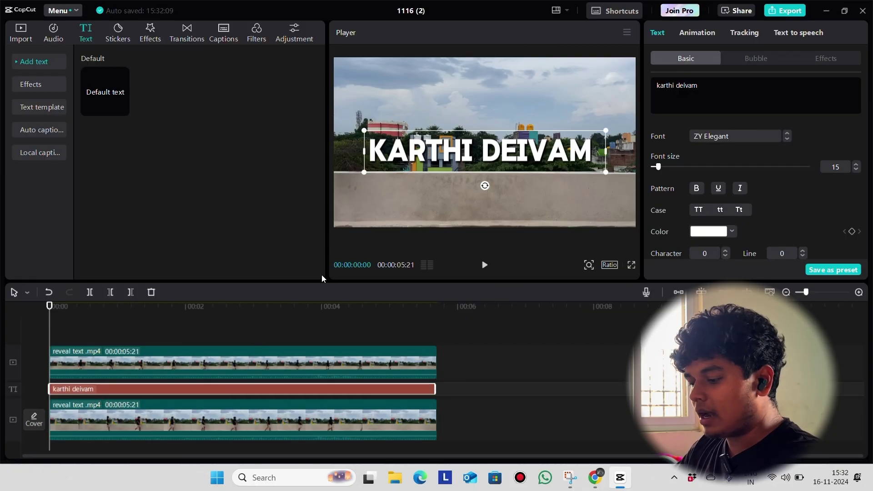
{"action": "key", "text": "alt+g"}
{"action": "left_click", "coordinate": [107, 354]}
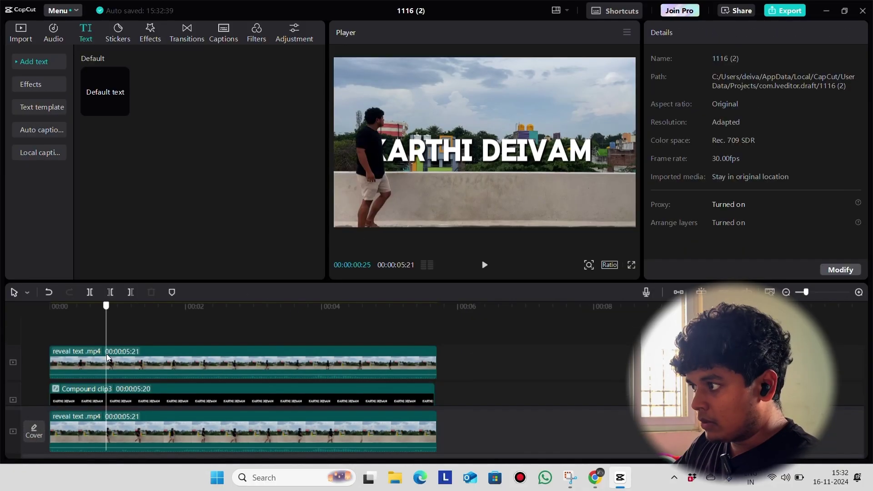
At 00:00:00:26, apply a horizontal mask to the title compound clip and rotate it to -90°.
{"action": "left_click_drag", "start_coordinate": [107, 353], "coordinate": [107, 353]}
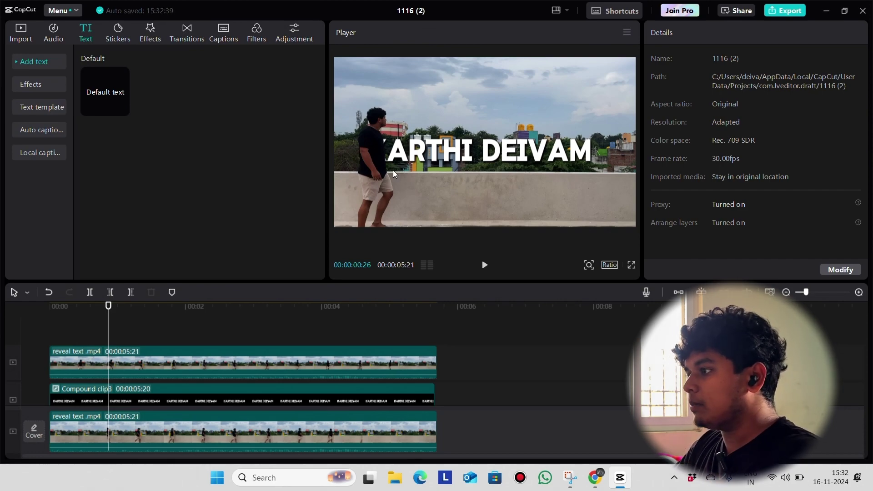
{"action": "scroll", "coordinate": [126, 350], "scroll_direction": "down", "scroll_amount": 1}
{"action": "left_click", "coordinate": [304, 365]}
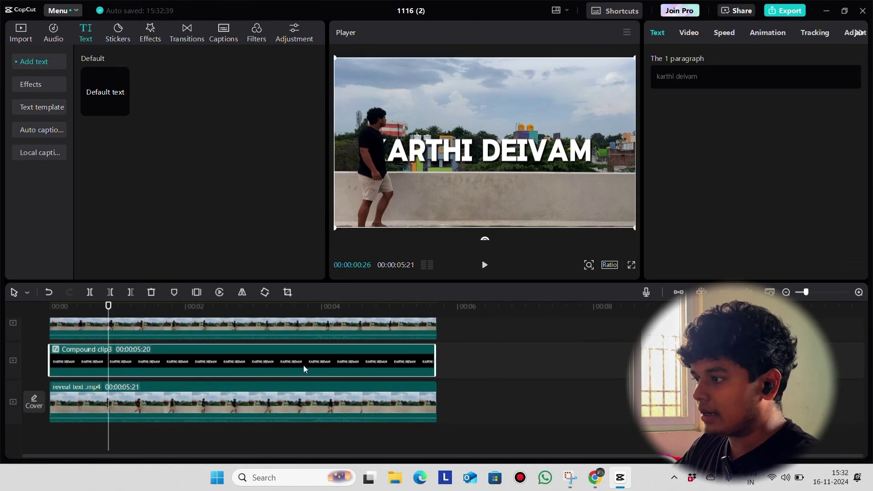
{"action": "left_click", "coordinate": [685, 33]}
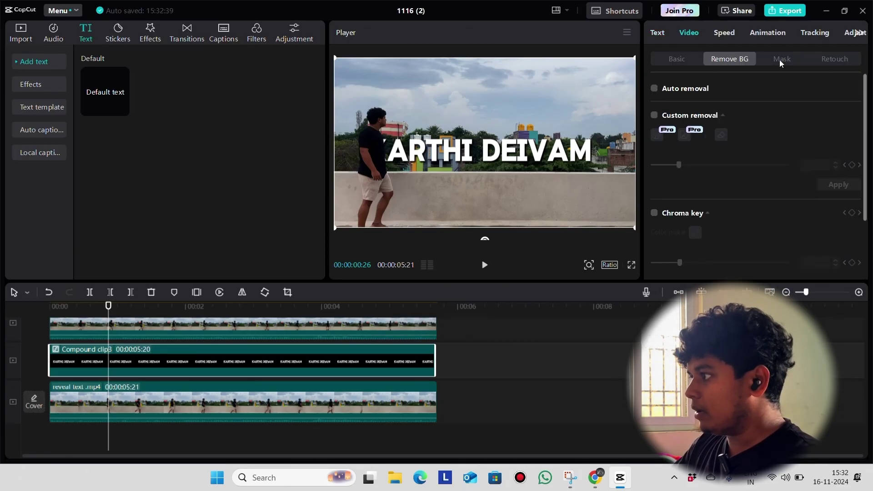
{"action": "left_click", "coordinate": [782, 58]}
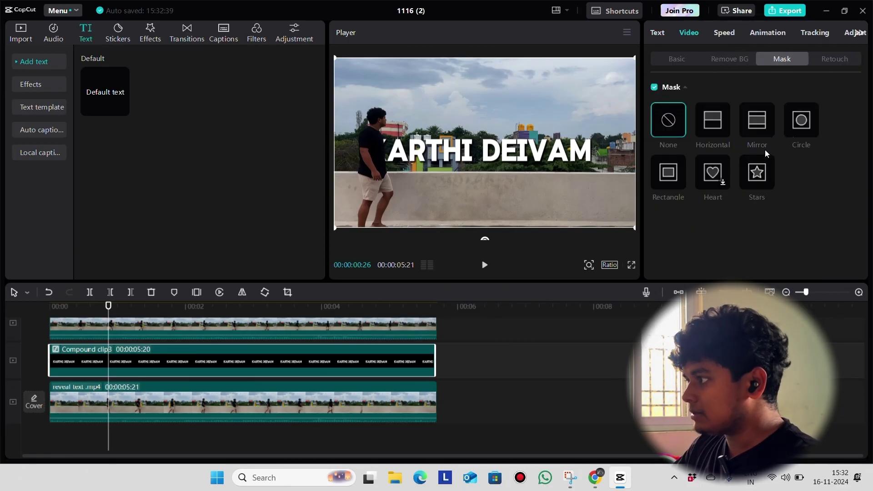
{"action": "left_click", "coordinate": [714, 130]}
{"action": "left_click_drag", "start_coordinate": [483, 159], "coordinate": [554, 158]}
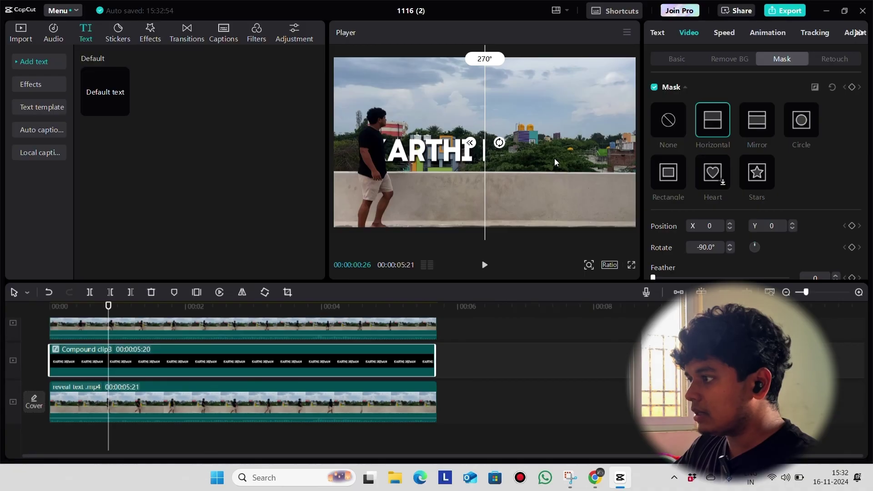
Move the title mask to X -656, Y 0 so it hides the title, set its feather to 4 and add a mask keyframe.
{"action": "left_click_drag", "start_coordinate": [477, 186], "coordinate": [375, 187]}
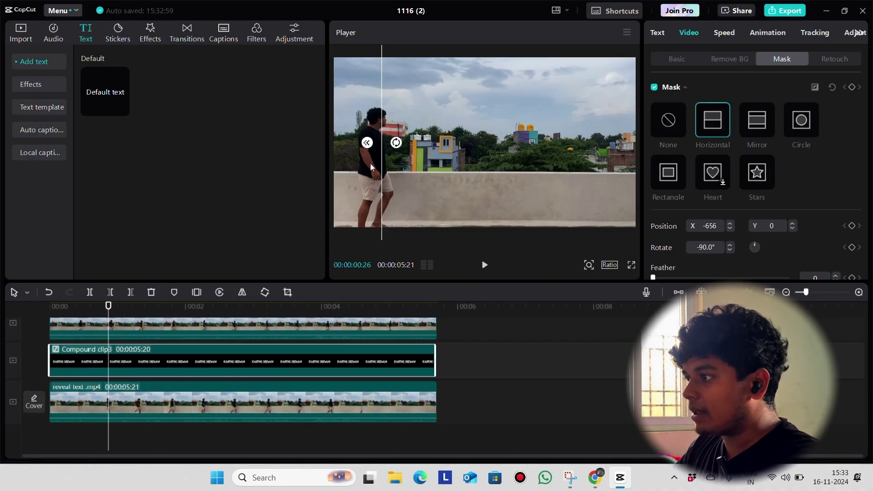
{"action": "scroll", "coordinate": [790, 187], "scroll_direction": "down", "scroll_amount": 1}
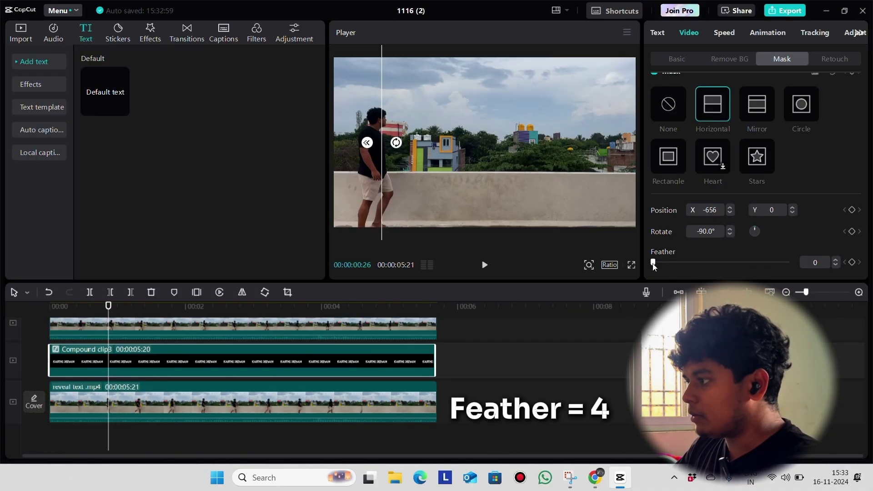
{"action": "left_click", "coordinate": [659, 268]}
{"action": "left_click_drag", "start_coordinate": [659, 269], "coordinate": [656, 270]}
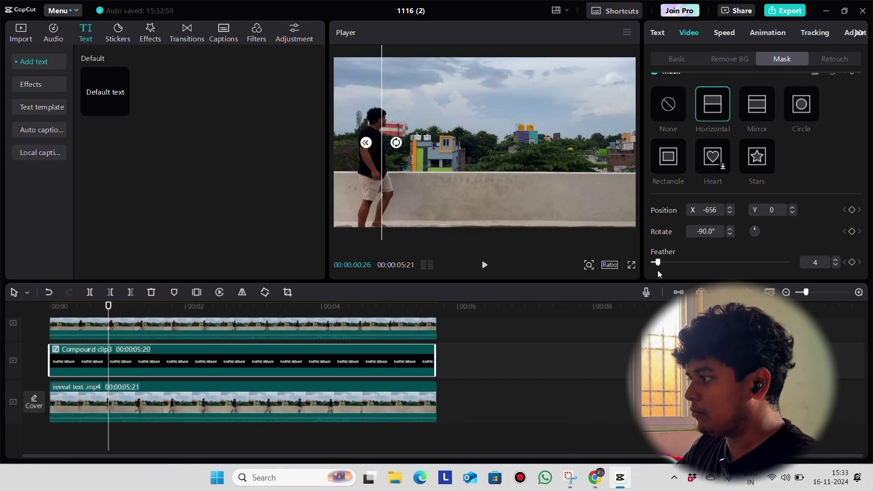
{"action": "scroll", "coordinate": [765, 129], "scroll_direction": "up", "scroll_amount": 1}
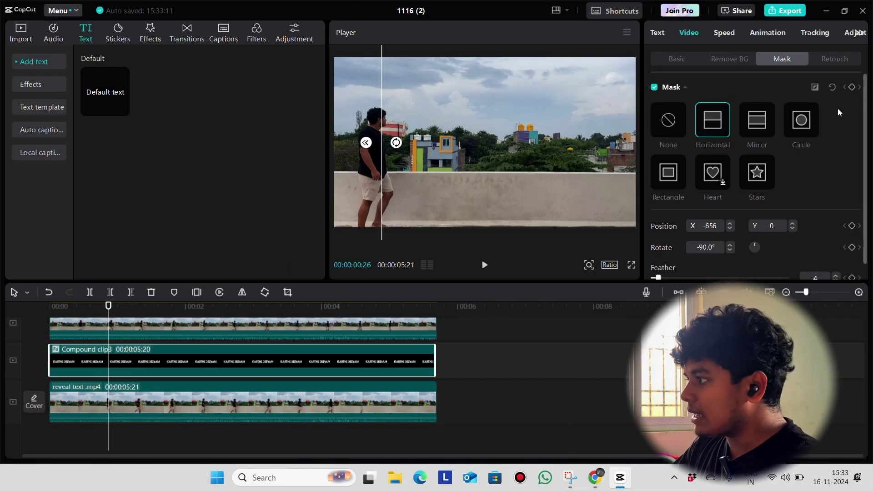
{"action": "left_click", "coordinate": [853, 89]}
{"action": "scroll", "coordinate": [130, 330], "scroll_direction": "up", "scroll_amount": 2}
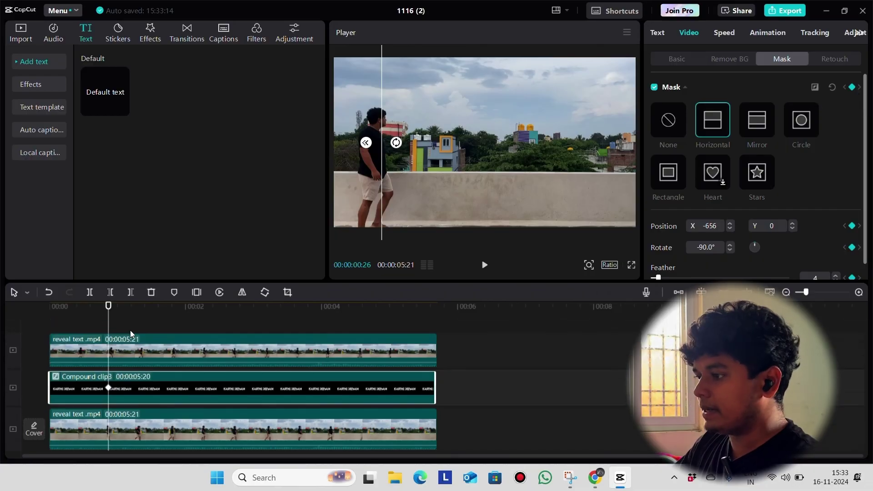
At 00:00:01:09, keyframe the title mask's position at about X -494, Y -43, following the walking man.
{"action": "left_click", "coordinate": [107, 342]}
{"action": "left_click_drag", "start_coordinate": [108, 342], "coordinate": [126, 344]}
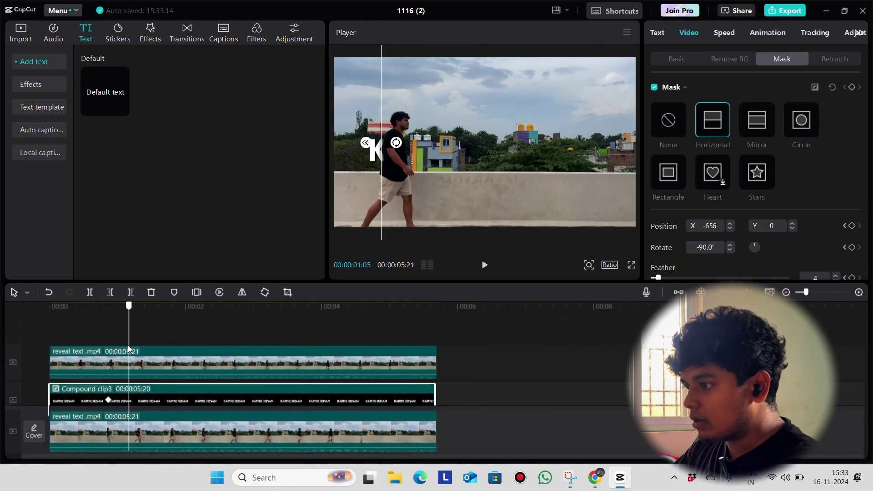
{"action": "scroll", "coordinate": [129, 353], "scroll_direction": "down", "scroll_amount": 1}
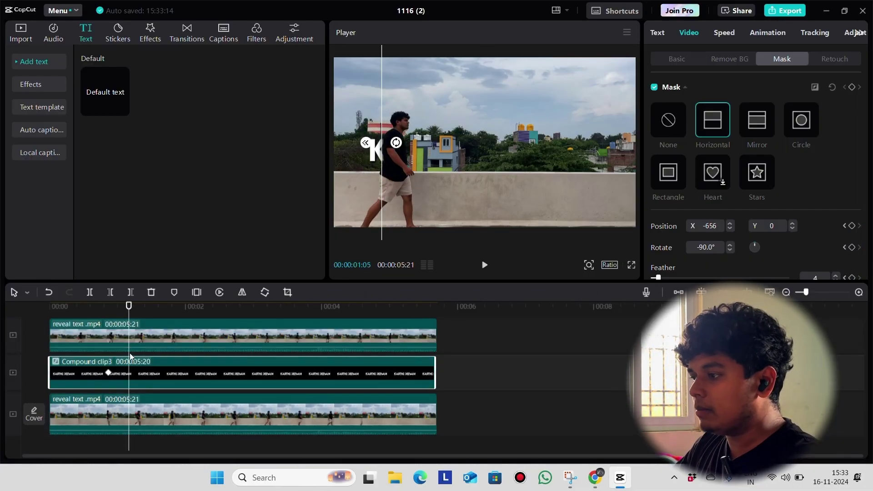
{"action": "scroll", "coordinate": [130, 352], "scroll_direction": "up", "scroll_amount": 1}
{"action": "left_click_drag", "start_coordinate": [129, 344], "coordinate": [138, 342]}
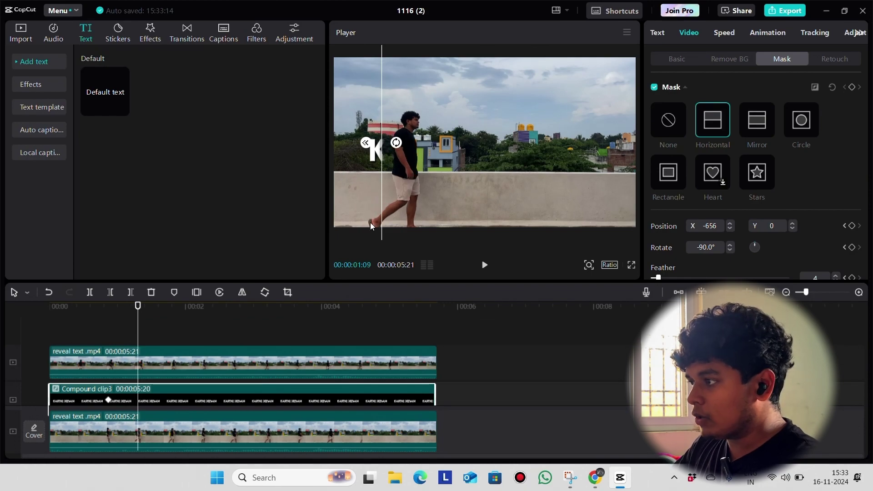
{"action": "left_click_drag", "start_coordinate": [380, 187], "coordinate": [406, 195]}
{"action": "scroll", "coordinate": [89, 368], "scroll_direction": "down", "scroll_amount": 2}
{"action": "scroll", "coordinate": [139, 384], "scroll_direction": "up", "scroll_amount": 1}
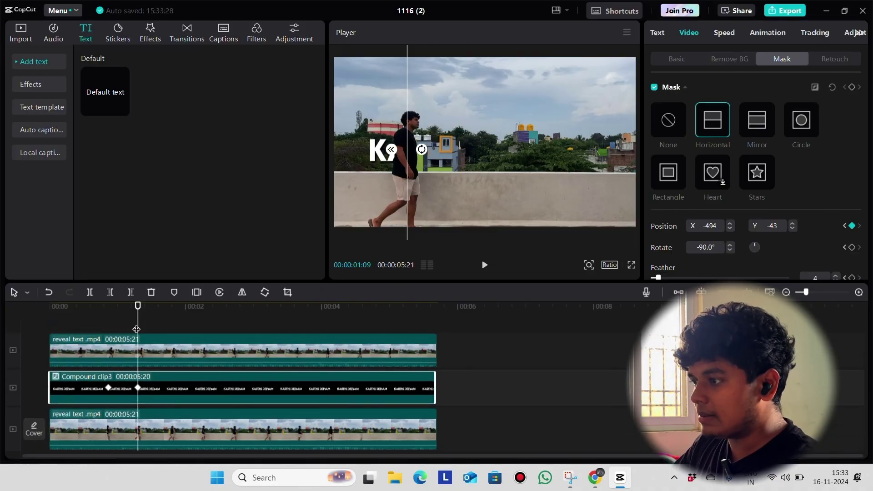
Keyframe the title mask's position at about X -301, Y -90 at 00:00:01:22 and X -194, Y -81 at 00:00:02:02.
{"action": "left_click_drag", "start_coordinate": [136, 329], "coordinate": [167, 332]}
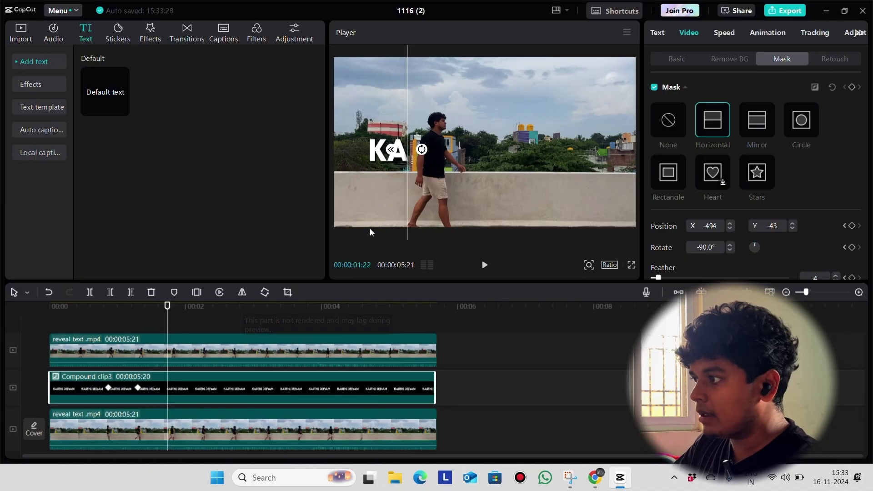
{"action": "left_click_drag", "start_coordinate": [405, 183], "coordinate": [428, 190]}
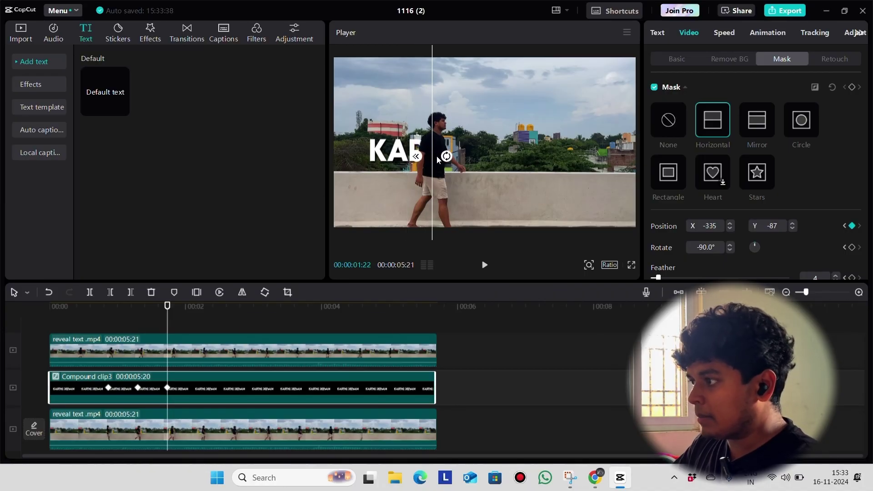
{"action": "left_click_drag", "start_coordinate": [436, 156], "coordinate": [441, 191]}
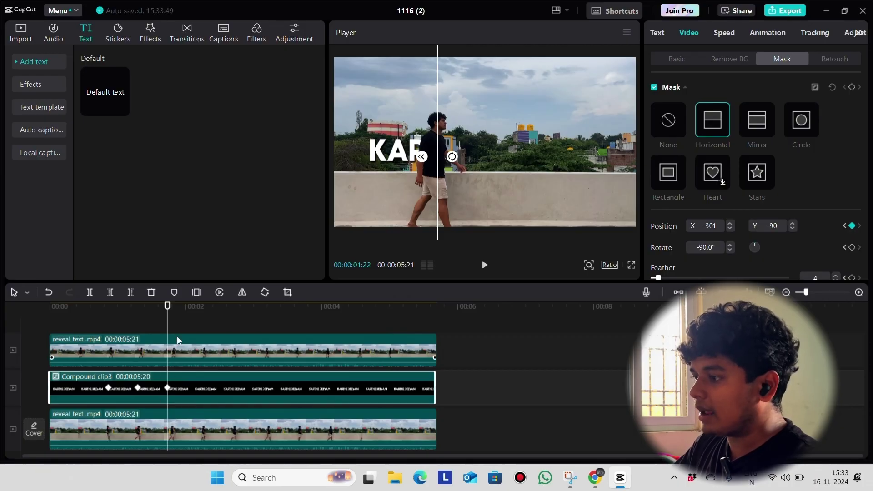
{"action": "left_click_drag", "start_coordinate": [167, 331], "coordinate": [191, 330]}
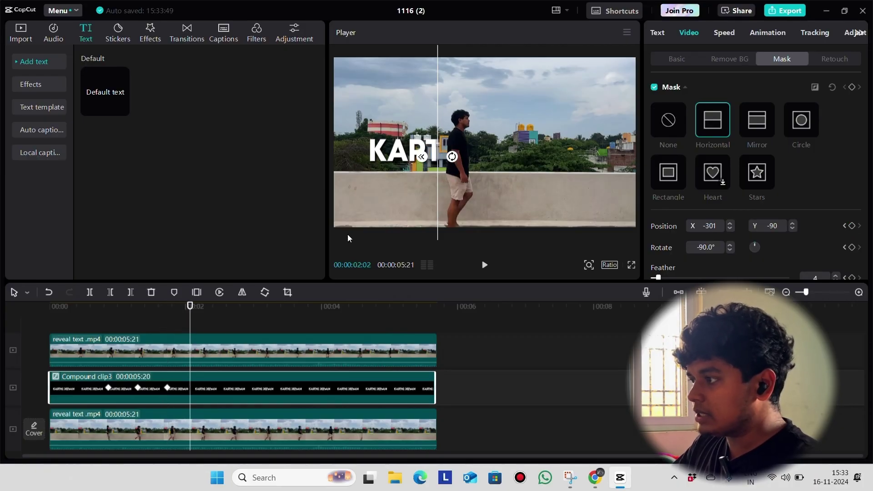
{"action": "left_click_drag", "start_coordinate": [435, 198], "coordinate": [455, 192]}
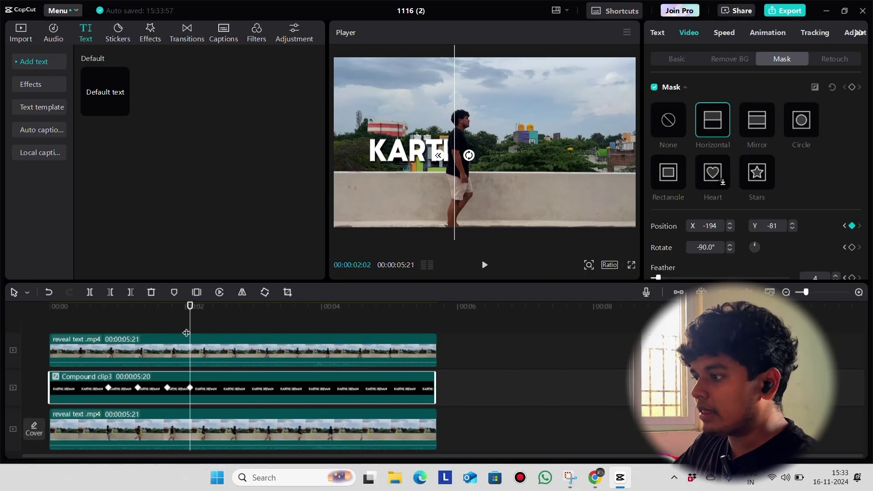
{"action": "left_click_drag", "start_coordinate": [190, 330], "coordinate": [188, 330]}
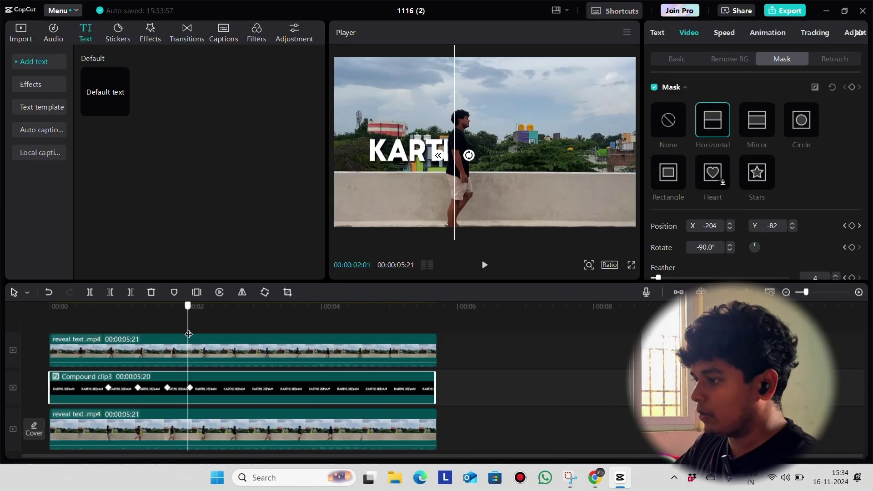
Continue keyframing the title mask along the man's walk up to 00:00:03:27, ending at about X 830, Y 26.
{"action": "left_click_drag", "start_coordinate": [189, 330], "coordinate": [212, 330]}
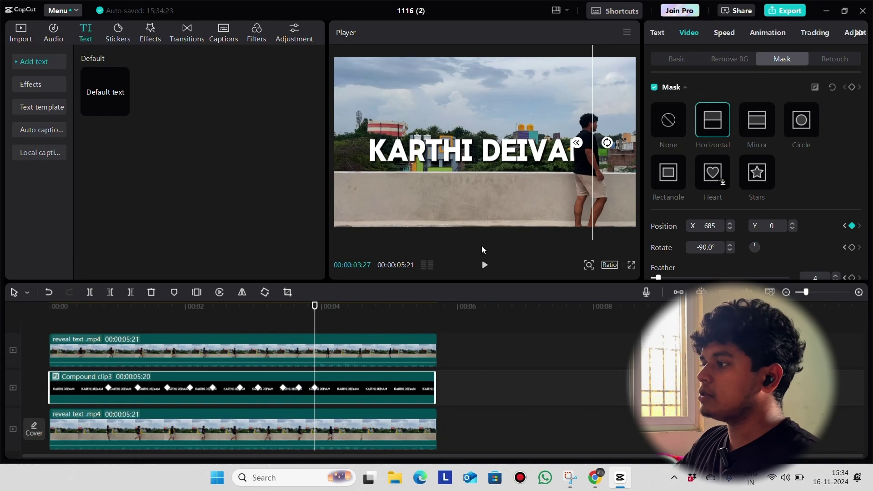
{"action": "left_click_drag", "start_coordinate": [602, 206], "coordinate": [626, 198]}
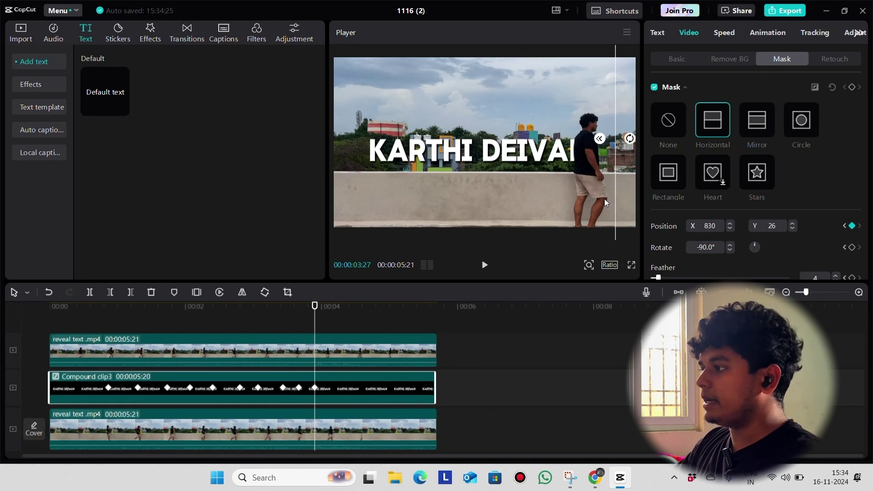
{"action": "left_click", "coordinate": [686, 57]}
Play the title reveal from the start to check it, then return the playhead to 00:00:00:00.
{"action": "left_click", "coordinate": [80, 336]}
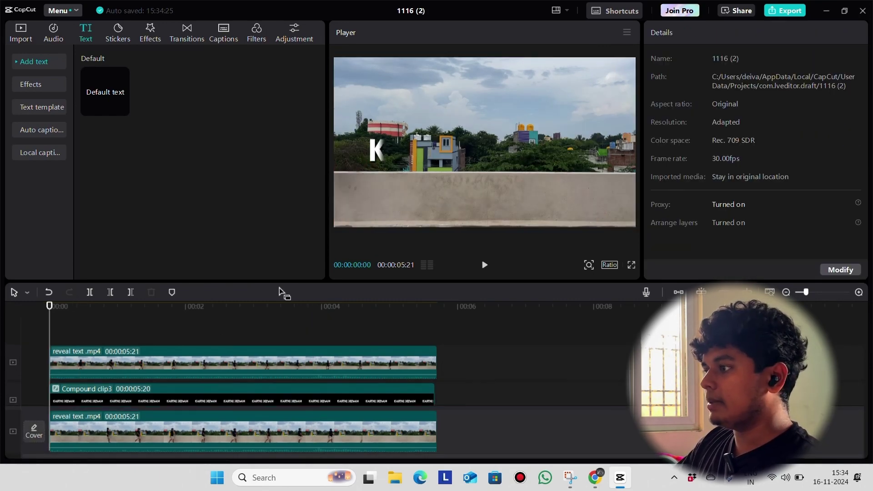
{"action": "key", "text": "space"}
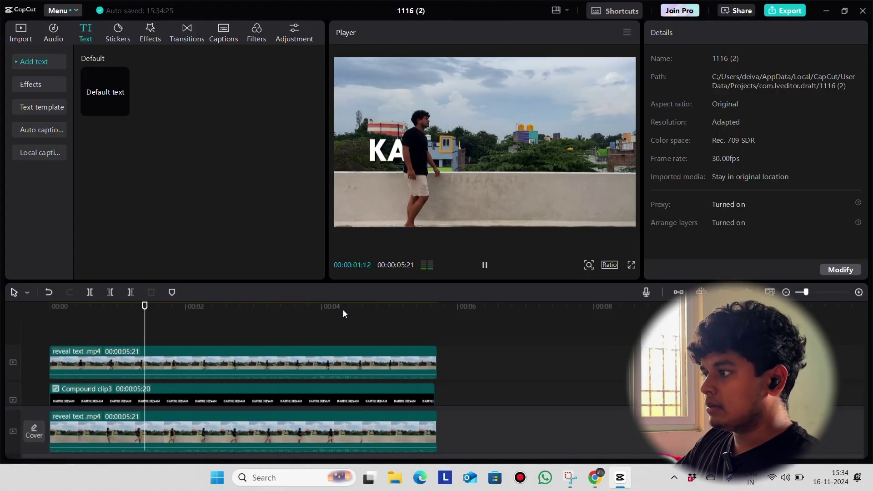
{"action": "left_click", "coordinate": [103, 366]}
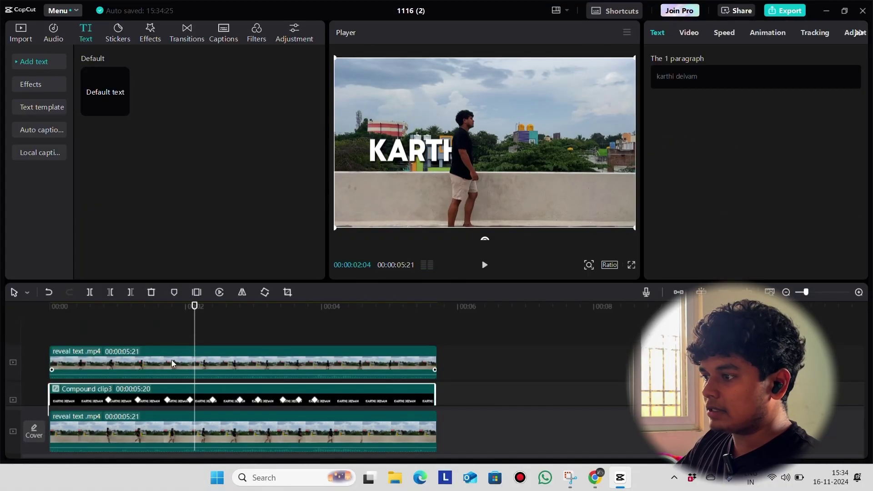
{"action": "left_click", "coordinate": [102, 321]}
{"action": "left_click_drag", "start_coordinate": [103, 321], "coordinate": [47, 342]}
{"action": "scroll", "coordinate": [93, 375], "scroll_direction": "down", "scroll_amount": 2}
{"action": "scroll", "coordinate": [101, 345], "scroll_direction": "up", "scroll_amount": 2}
{"action": "scroll", "coordinate": [125, 350], "scroll_direction": "down", "scroll_amount": 1}
{"action": "scroll", "coordinate": [110, 323], "scroll_direction": "up", "scroll_amount": 1}
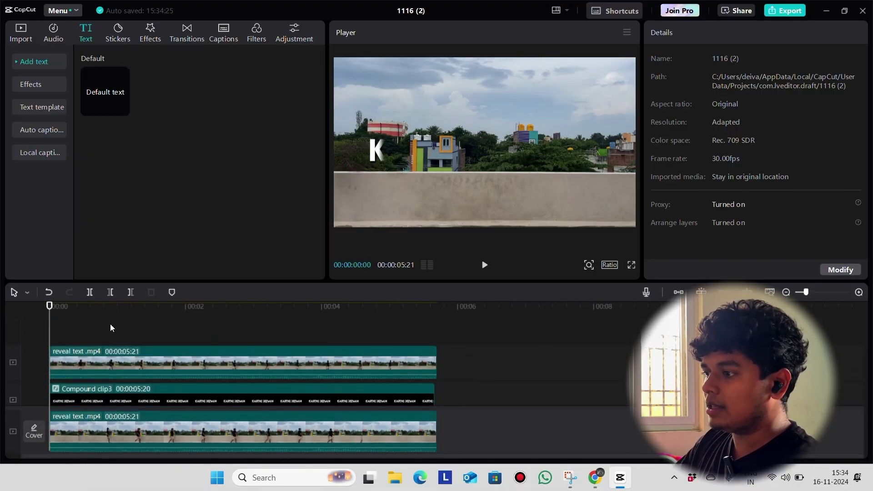
Split all three layers at 00:00:00:26, where the first mask keyframe sits.
{"action": "left_click_drag", "start_coordinate": [110, 324], "coordinate": [106, 349]}
{"action": "scroll", "coordinate": [89, 360], "scroll_direction": "down", "scroll_amount": 1}
{"action": "left_click", "coordinate": [92, 359]}
{"action": "scroll", "coordinate": [96, 359], "scroll_direction": "up", "scroll_amount": 1}
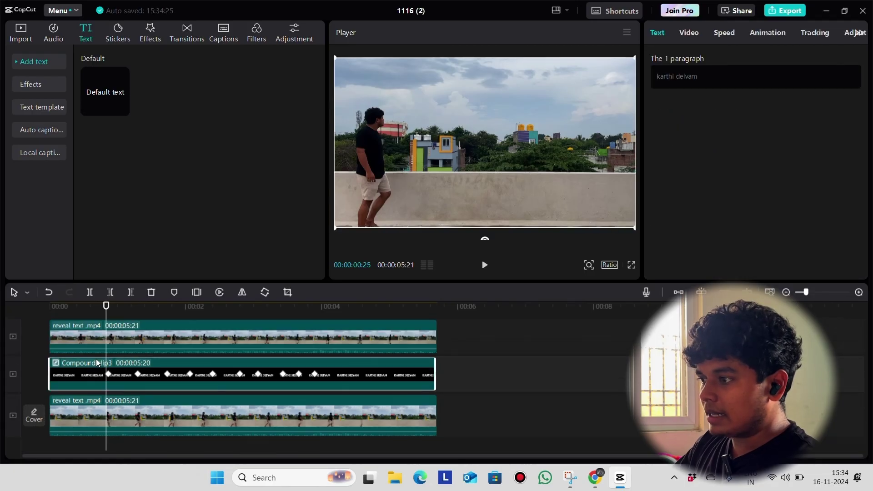
{"action": "left_click", "coordinate": [109, 326]}
{"action": "scroll", "coordinate": [108, 331], "scroll_direction": "up", "scroll_amount": 1}
{"action": "left_click", "coordinate": [108, 331]}
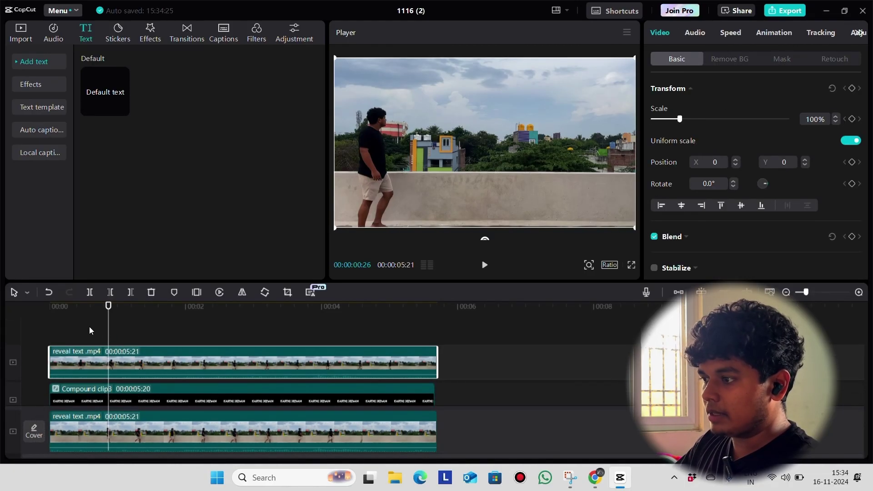
{"action": "key", "text": "ctrl+a"}
{"action": "key", "text": "ctrl+b"}
{"action": "scroll", "coordinate": [87, 445], "scroll_direction": "down", "scroll_amount": 1}
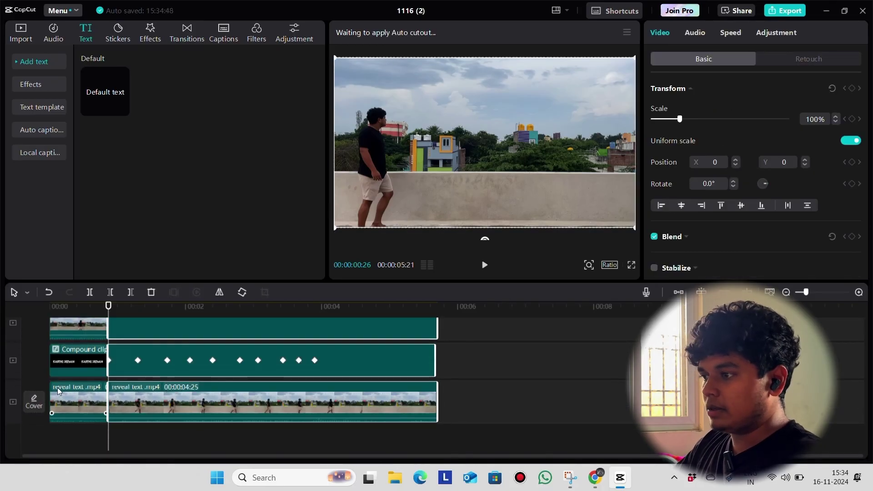
Delete the segments of all three layers that lie before the split.
{"action": "scroll", "coordinate": [68, 354], "scroll_direction": "up", "scroll_amount": 1}
{"action": "left_click_drag", "start_coordinate": [77, 320], "coordinate": [81, 468]}
{"action": "key", "text": "Delete"}
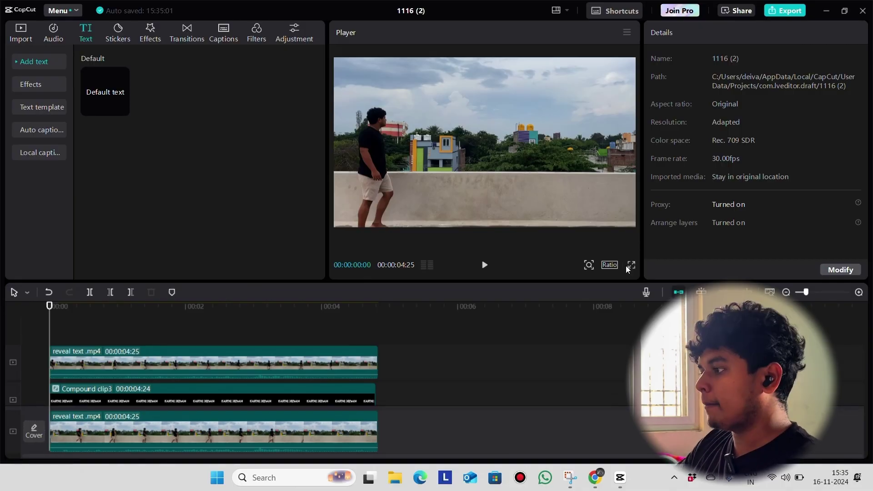
Play the finished title reveal in full screen from the start and exit the full-screen view.
{"action": "left_click", "coordinate": [628, 266]}
{"action": "key", "text": "space"}
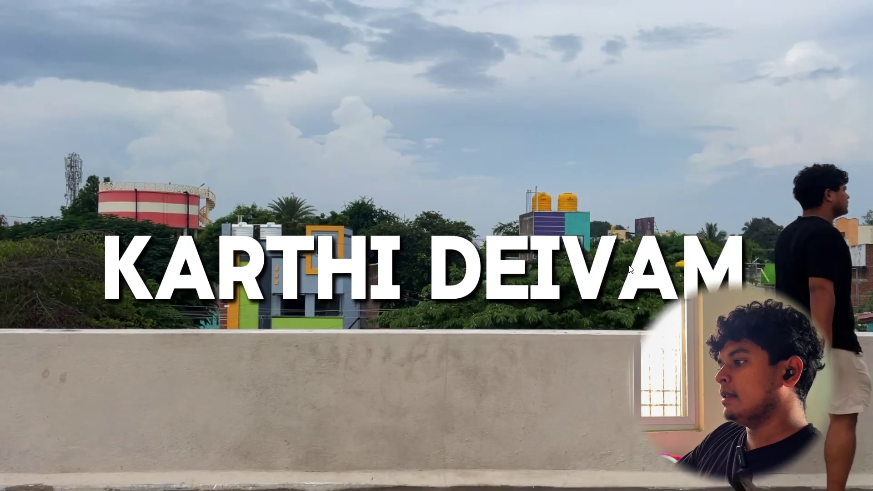
{"action": "key", "text": "Escape"}
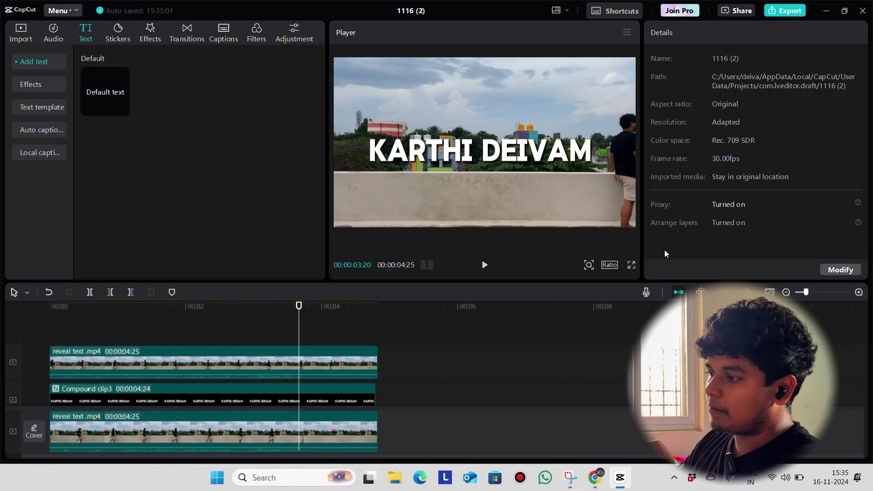
{"action": "scroll", "coordinate": [282, 361], "scroll_direction": "down", "scroll_amount": 1}
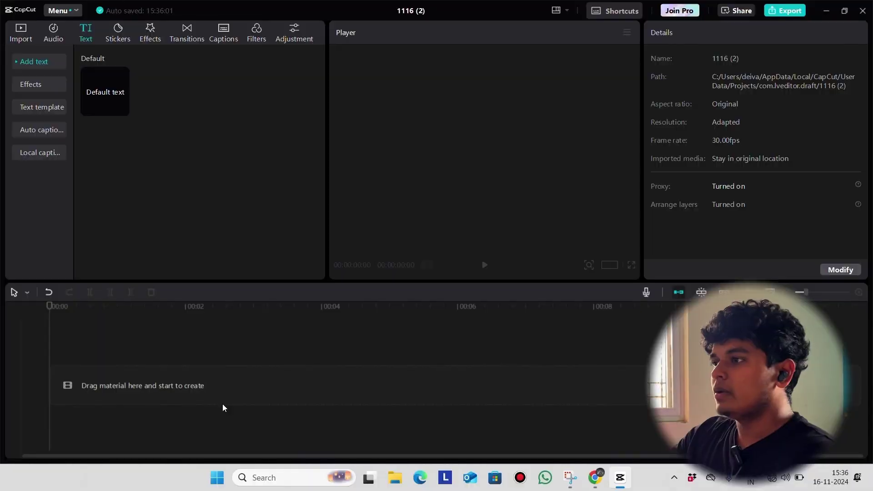
Add a default text layer at the start of the empty timeline and extend its duration to 00:00:04:25.
{"action": "left_click_drag", "start_coordinate": [105, 92], "coordinate": [57, 356]}
{"action": "left_click_drag", "start_coordinate": [318, 355], "coordinate": [483, 355]}
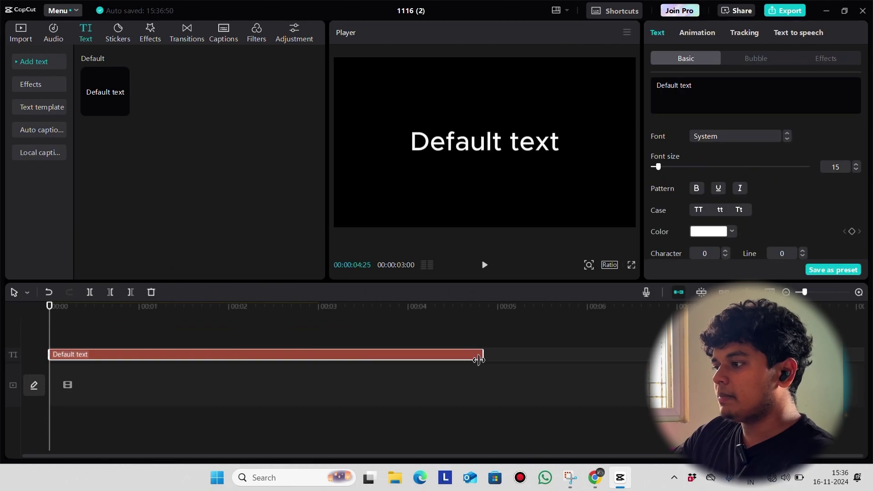
{"action": "left_click", "coordinate": [282, 346]}
Replace the default text layer's wording with "thalapathy".
{"action": "left_click", "coordinate": [380, 356]}
{"action": "left_click", "coordinate": [758, 93]}
{"action": "key", "text": "ctrl+a"}
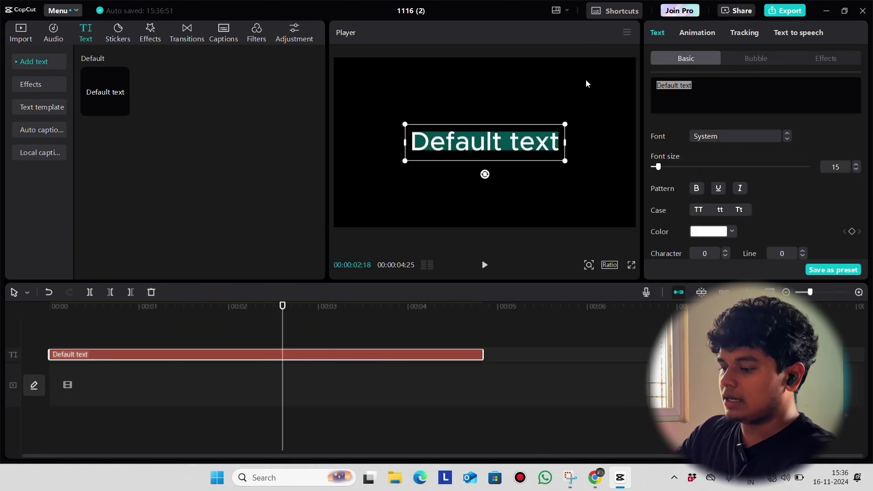
{"action": "type", "text": "thalapathy"}
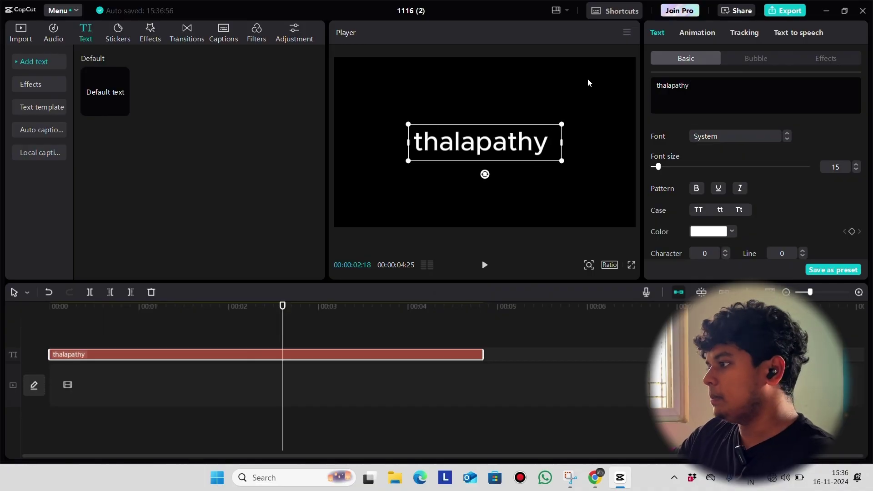
Set the title's font to ZY Elegant and enlarge it to about 114% scale.
{"action": "left_click", "coordinate": [705, 137]}
{"action": "left_click", "coordinate": [730, 112]}
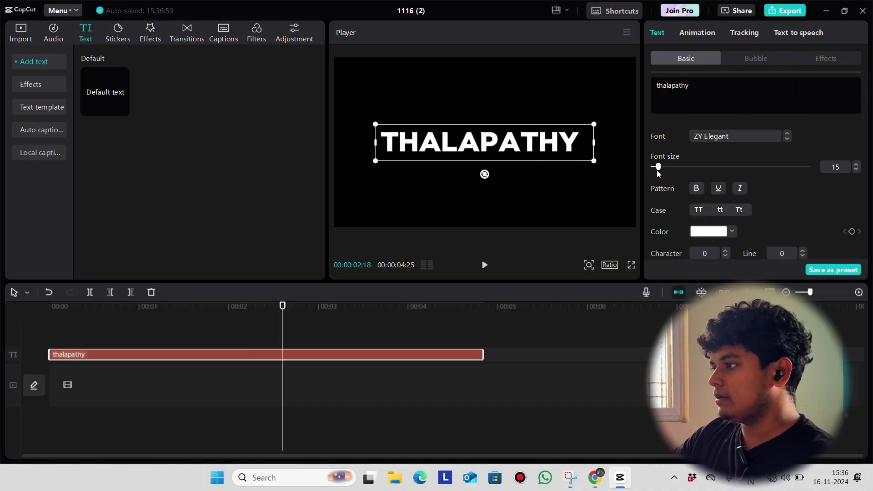
{"action": "left_click_drag", "start_coordinate": [597, 163], "coordinate": [610, 164]}
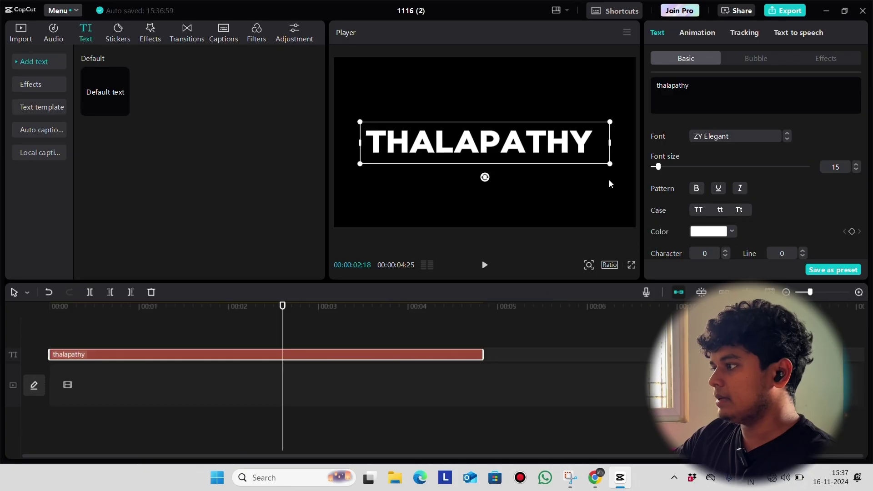
{"action": "scroll", "coordinate": [754, 192], "scroll_direction": "down", "scroll_amount": 3}
{"action": "scroll", "coordinate": [766, 245], "scroll_direction": "down", "scroll_amount": 3}
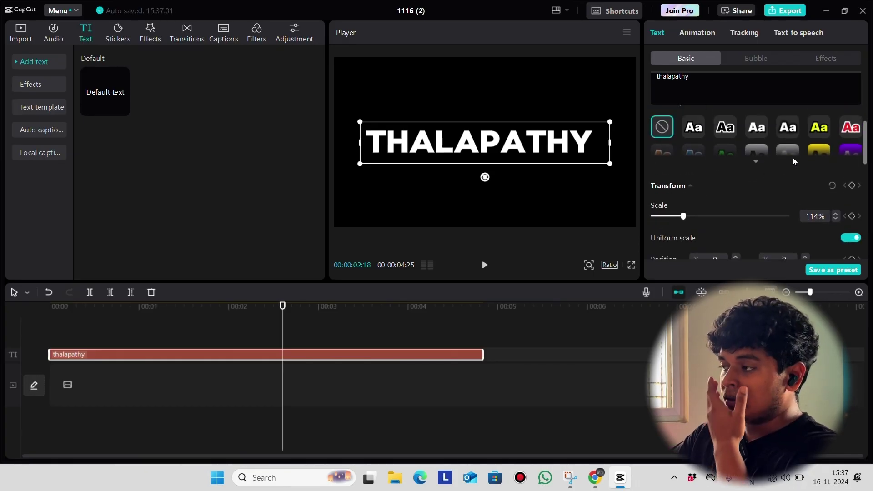
Change the title's text color to yellow.
{"action": "scroll", "coordinate": [792, 157], "scroll_direction": "up", "scroll_amount": 6}
{"action": "left_click", "coordinate": [731, 231]}
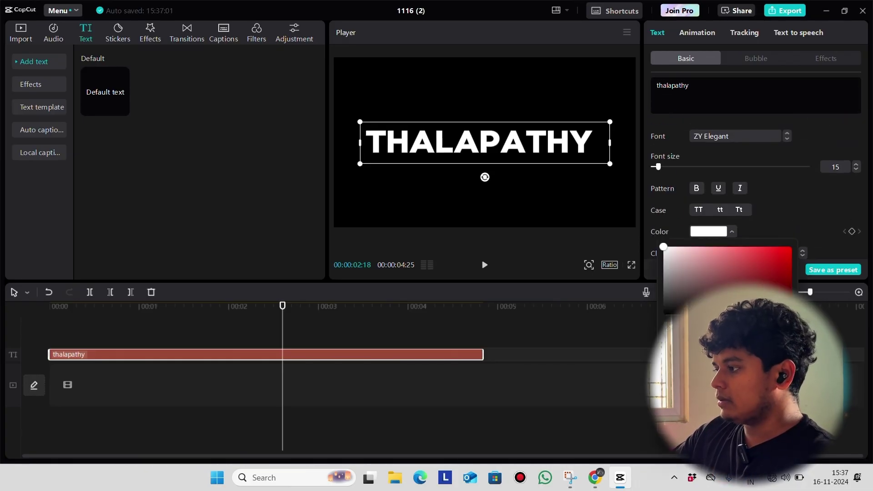
{"action": "left_click", "coordinate": [728, 318]}
{"action": "left_click", "coordinate": [159, 328]}
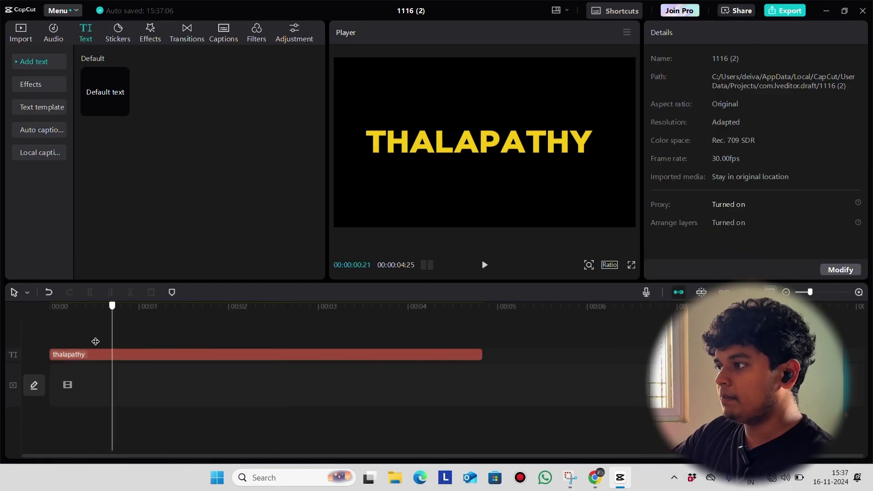
Duplicate the yellow title layer and place the copy on the track above, starting at 00:00:00:00.
{"action": "left_click", "coordinate": [126, 357]}
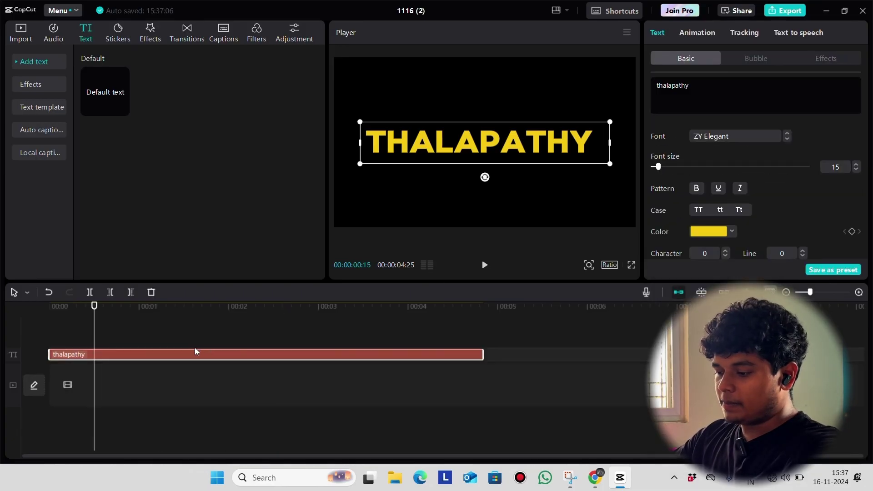
{"action": "key", "text": "ctrl+c"}
{"action": "key", "text": "ctrl+v"}
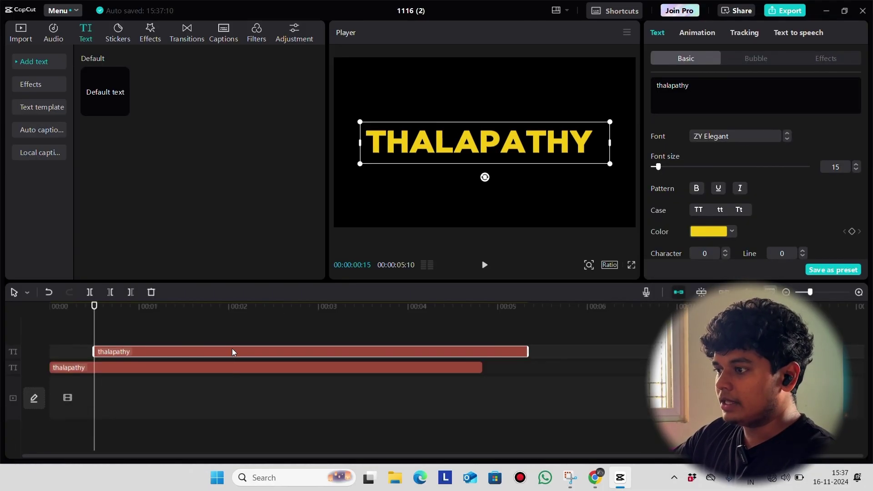
{"action": "left_click_drag", "start_coordinate": [232, 352], "coordinate": [56, 354]}
Convert the upper title layer into a compound clip.
{"action": "left_click", "coordinate": [166, 321]}
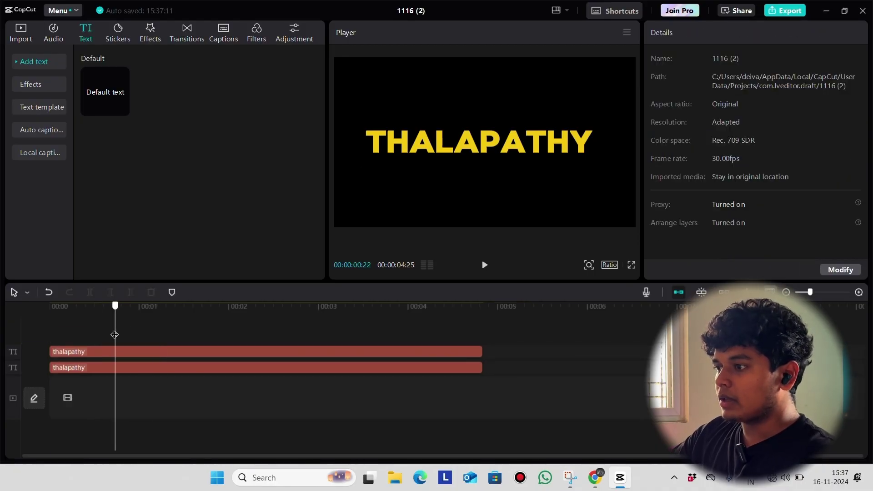
{"action": "left_click", "coordinate": [140, 352]}
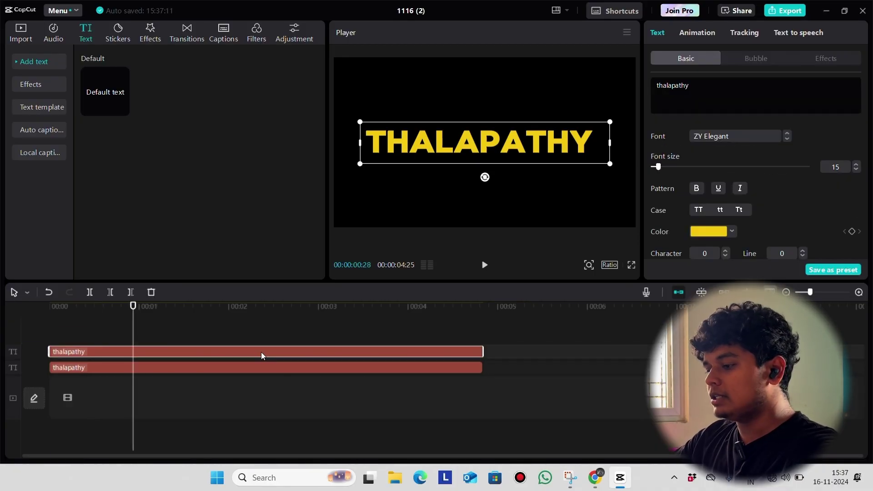
{"action": "key", "text": "alt+g"}
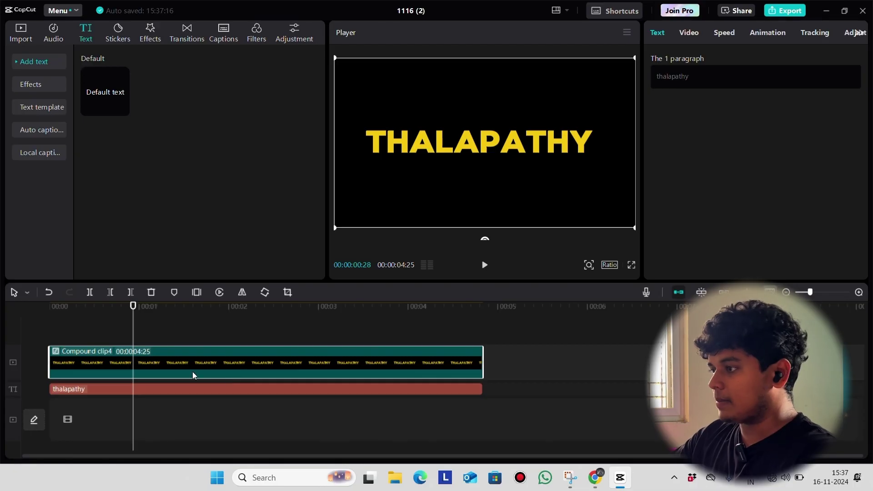
Brighten the compound clip by setting both Exposure and Whites to 50.
{"action": "left_click", "coordinate": [851, 36]}
{"action": "left_click", "coordinate": [762, 34]}
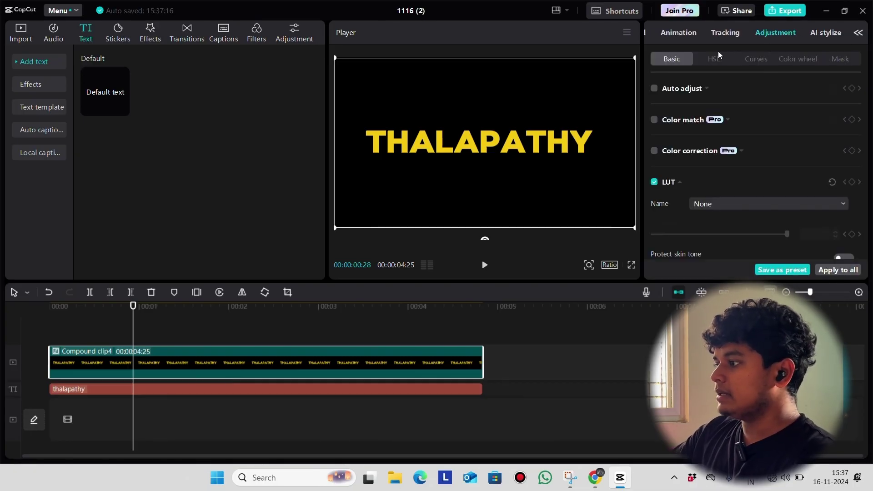
{"action": "scroll", "coordinate": [735, 143], "scroll_direction": "down", "scroll_amount": 6}
{"action": "scroll", "coordinate": [737, 144], "scroll_direction": "up", "scroll_amount": 2}
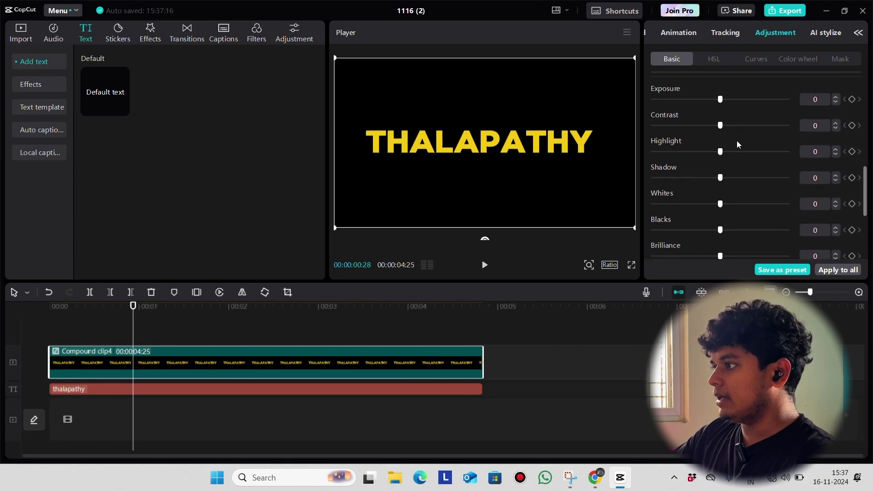
{"action": "left_click_drag", "start_coordinate": [720, 114], "coordinate": [786, 114]}
{"action": "scroll", "coordinate": [727, 172], "scroll_direction": "down", "scroll_amount": 2}
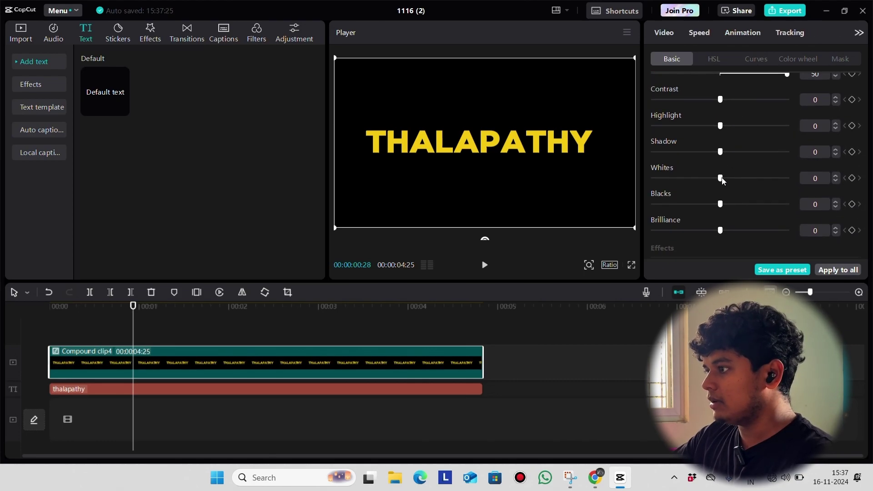
{"action": "left_click_drag", "start_coordinate": [721, 177], "coordinate": [842, 182]}
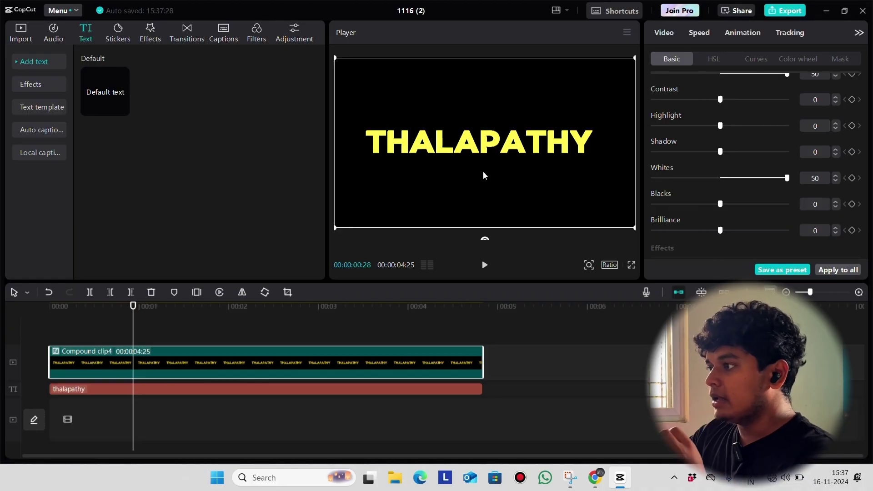
{"action": "left_click_drag", "start_coordinate": [483, 175], "coordinate": [502, 144]}
{"action": "key", "text": "ctrl+z"}
{"action": "scroll", "coordinate": [155, 366], "scroll_direction": "down", "scroll_amount": 1}
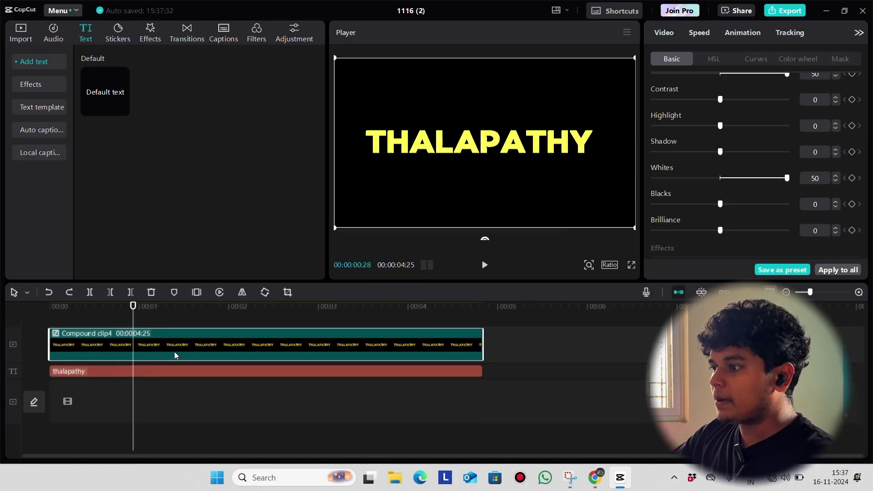
Add a Rectangle mask to the compound clip as a diagonal strip of about 1196 by 190, rotated -53°, crossing the title.
{"action": "scroll", "coordinate": [163, 350], "scroll_direction": "down", "scroll_amount": 1}
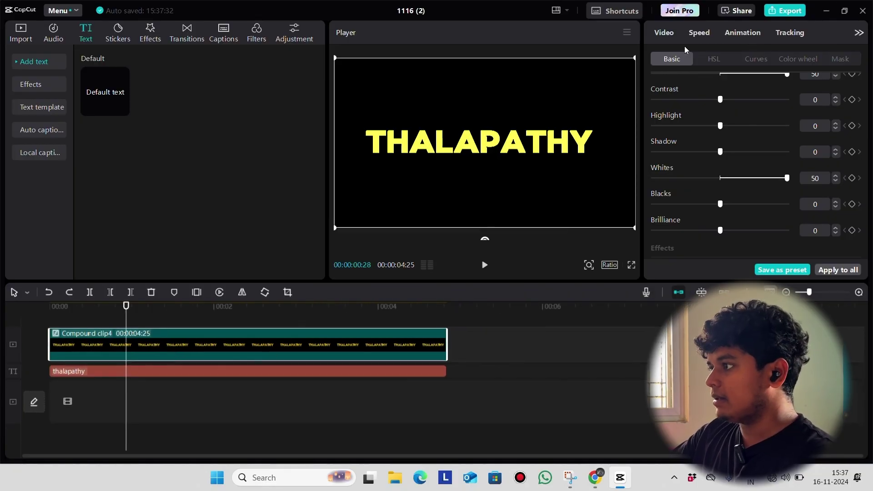
{"action": "left_click", "coordinate": [658, 33]}
{"action": "left_click", "coordinate": [785, 57]}
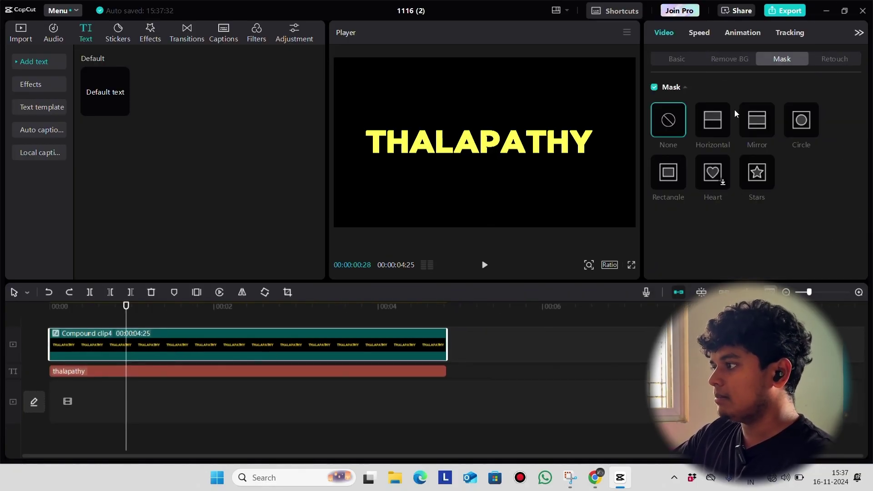
{"action": "left_click", "coordinate": [665, 184]}
{"action": "left_click_drag", "start_coordinate": [485, 199], "coordinate": [459, 136]}
Set the rectangle mask's feather to 14.
{"action": "scroll", "coordinate": [826, 226], "scroll_direction": "down", "scroll_amount": 2}
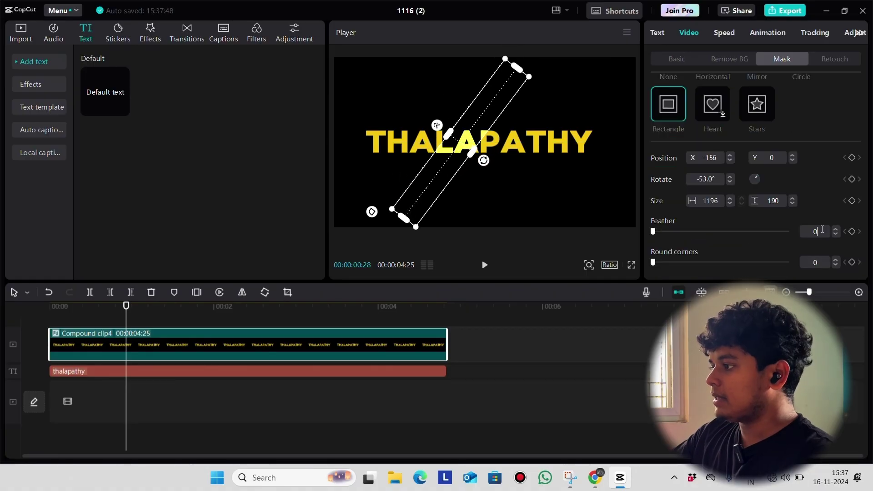
{"action": "type", "text": "14"}
{"action": "key", "text": "Return"}
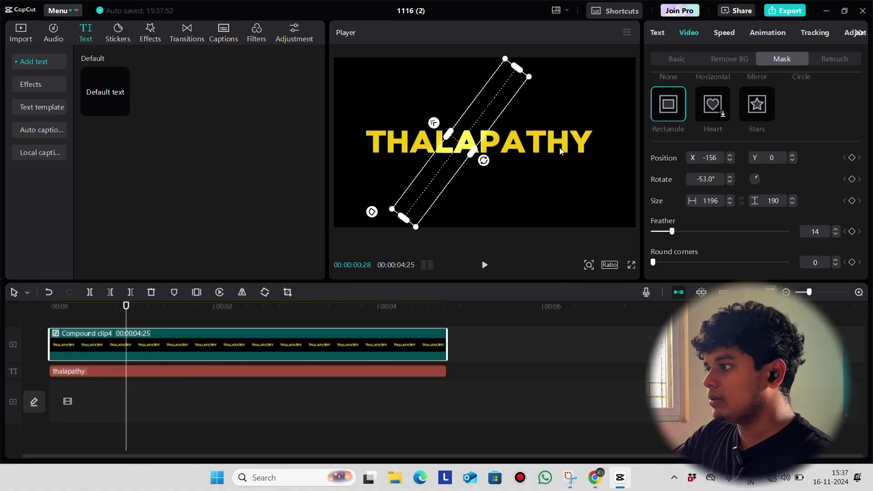
Move the mask off the start of the title to about X -798, Y 231 and add a mask keyframe at 00:00:00:28.
{"action": "left_click_drag", "start_coordinate": [465, 125], "coordinate": [380, 94]}
{"action": "scroll", "coordinate": [363, 355], "scroll_direction": "up", "scroll_amount": 1}
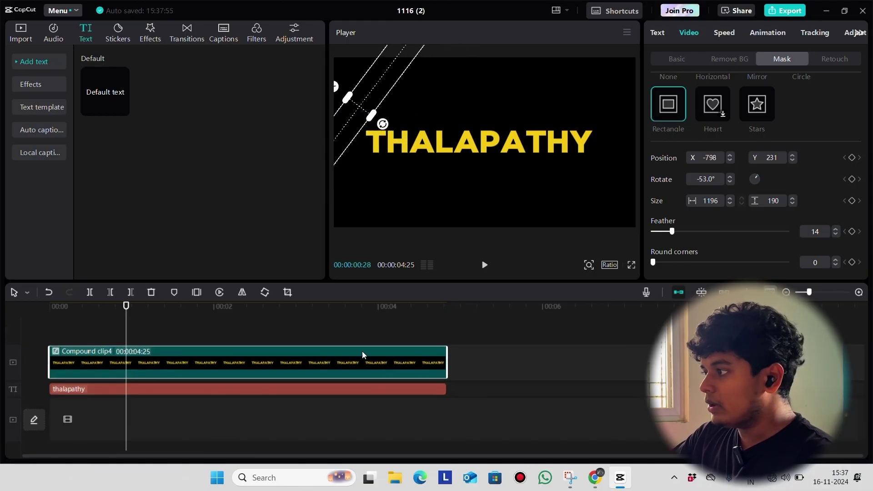
{"action": "scroll", "coordinate": [861, 155], "scroll_direction": "up", "scroll_amount": 2}
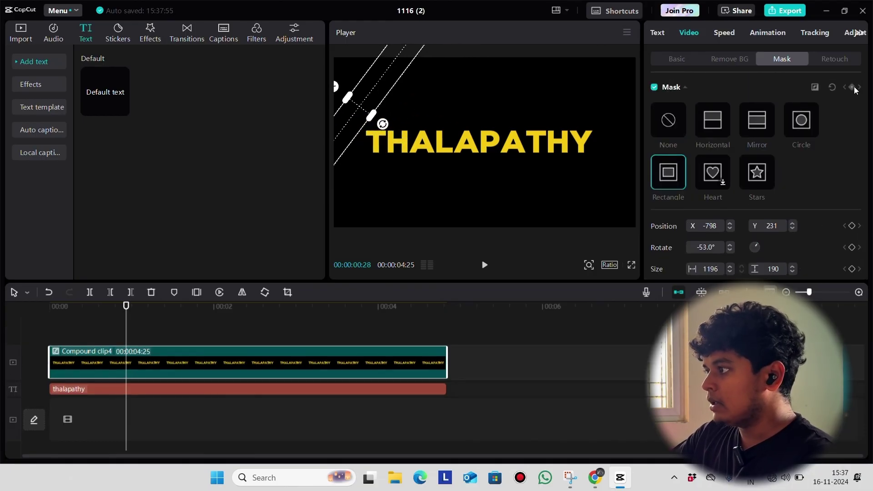
At 00:00:04:19, move the mask past the title's last letter to about X 859, Y -66, creating the end position keyframe.
{"action": "left_click_drag", "start_coordinate": [236, 330], "coordinate": [430, 334]}
{"action": "left_click", "coordinate": [403, 370]}
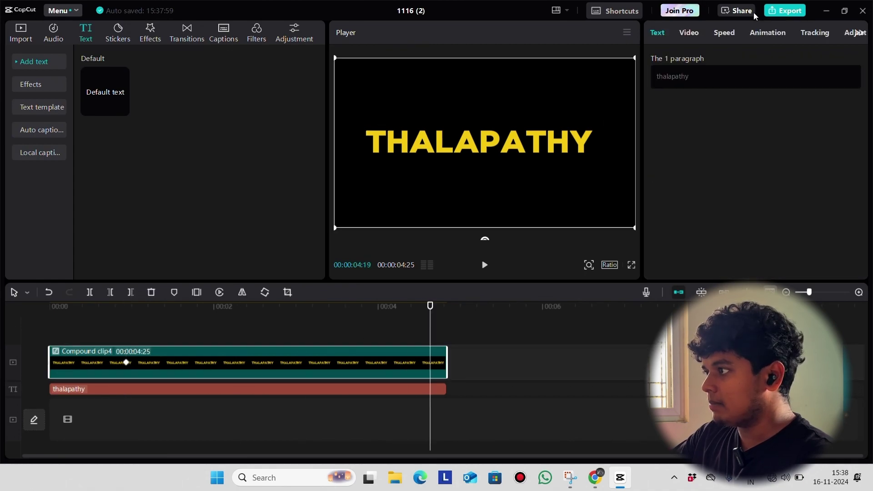
{"action": "left_click", "coordinate": [689, 32]}
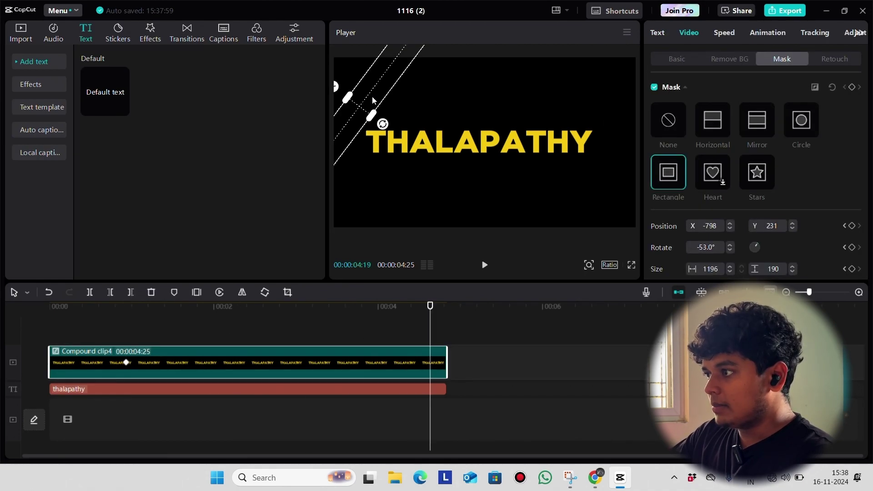
{"action": "left_click_drag", "start_coordinate": [372, 100], "coordinate": [632, 143]}
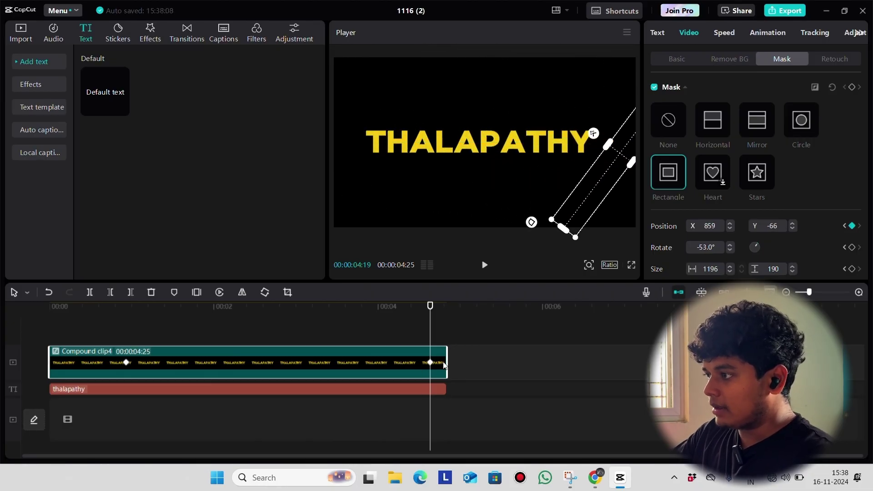
{"action": "left_click", "coordinate": [673, 60]}
Play the title's light sweep in full screen from the start and exit the full-screen view.
{"action": "left_click", "coordinate": [100, 335]}
{"action": "key", "text": "Home"}
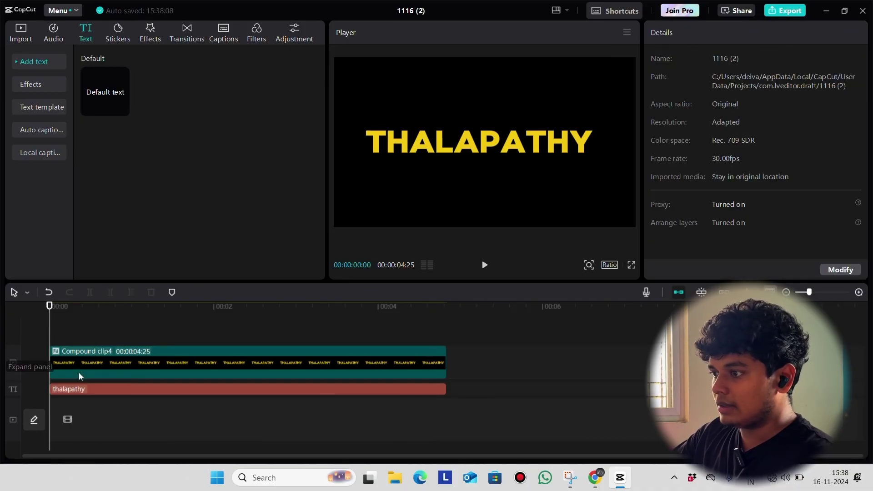
{"action": "left_click", "coordinate": [631, 265]}
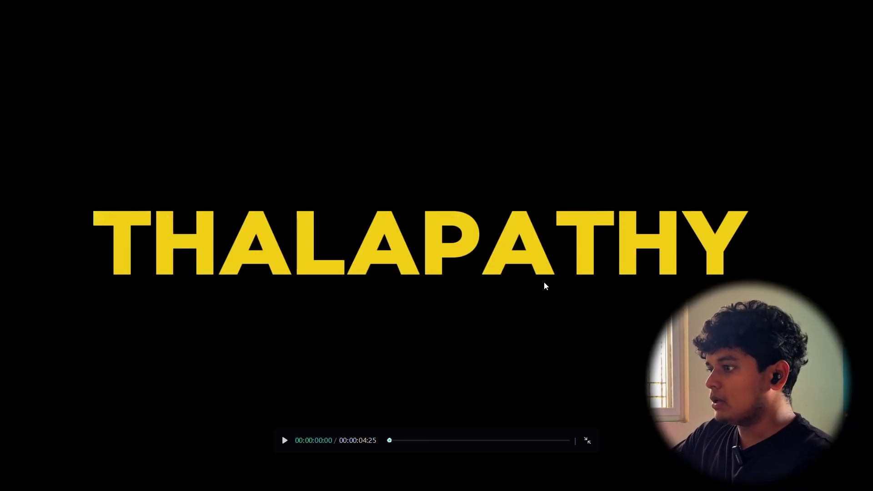
{"action": "key", "text": "space"}
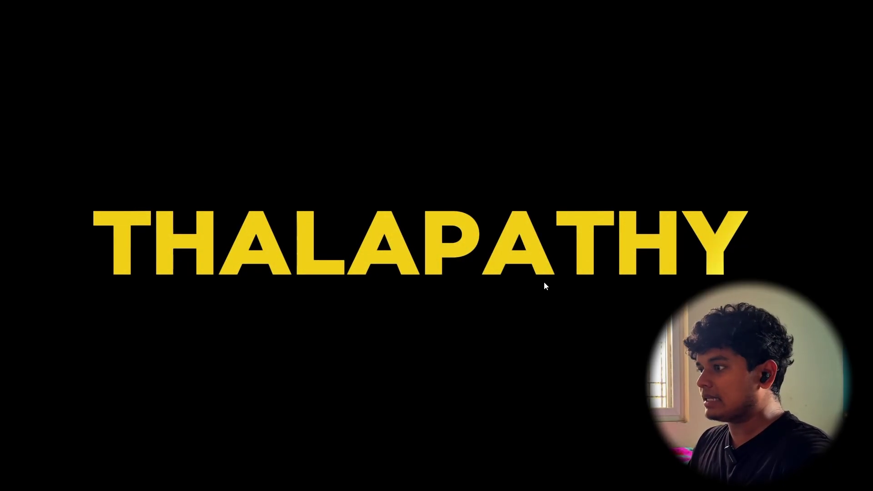
{"action": "key", "text": "Escape"}
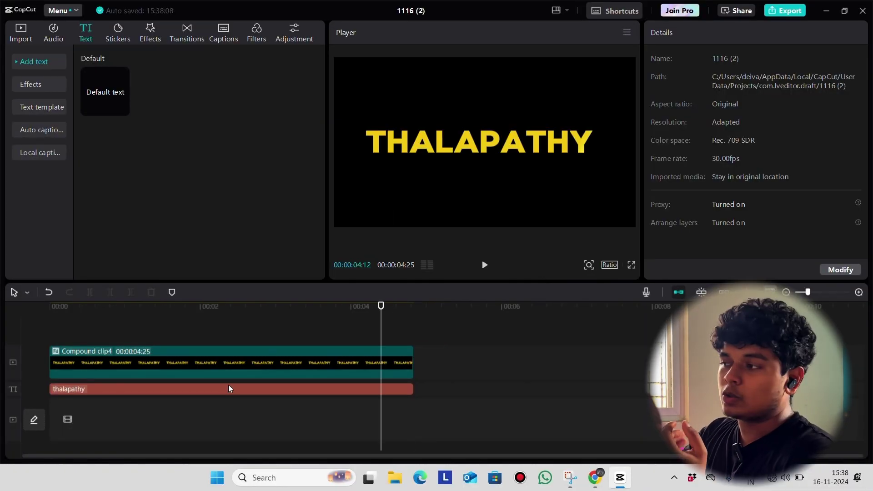
Change the text color of the base title layer under the compound clip to red.
{"action": "scroll", "coordinate": [229, 385], "scroll_direction": "down", "scroll_amount": 1}
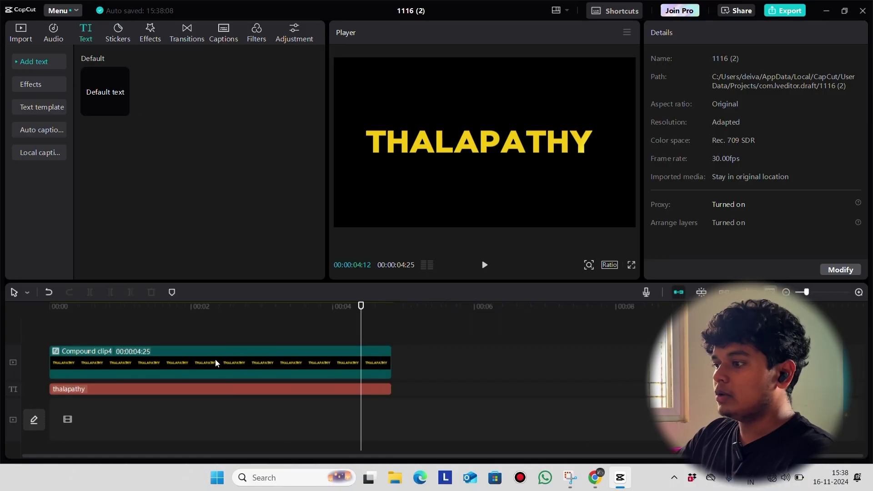
{"action": "left_click", "coordinate": [241, 364]}
{"action": "left_click", "coordinate": [182, 392]}
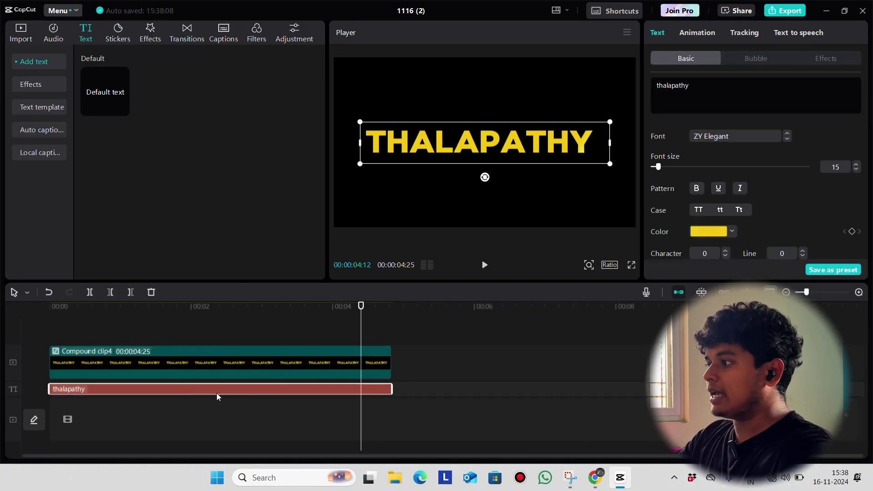
{"action": "left_click", "coordinate": [731, 232]}
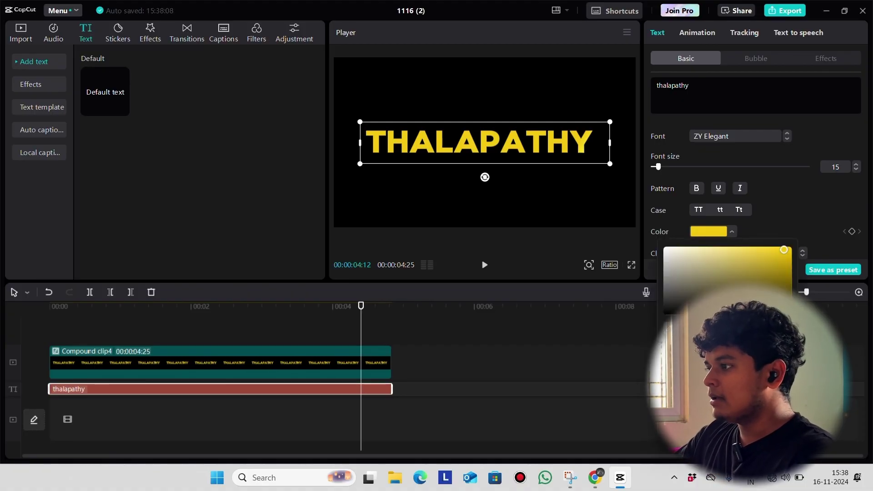
Play the yellow sweep over the red title in full screen from the start.
{"action": "left_click", "coordinate": [78, 336]}
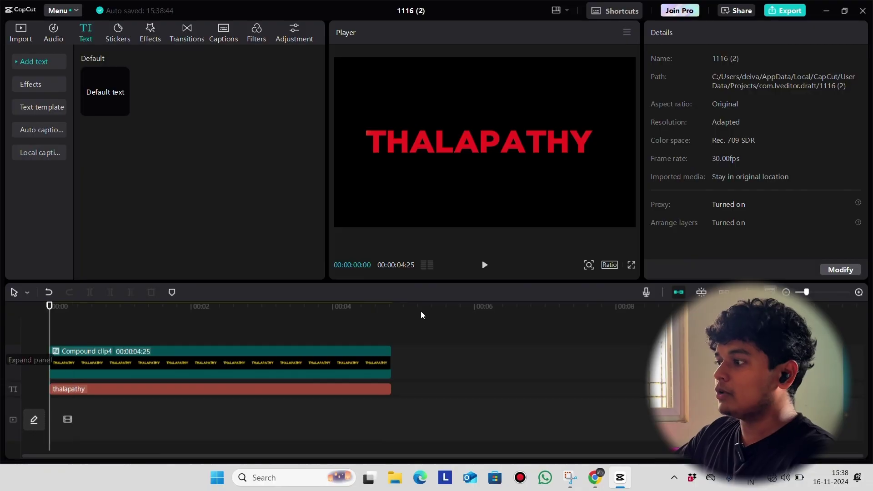
{"action": "left_click", "coordinate": [632, 265]}
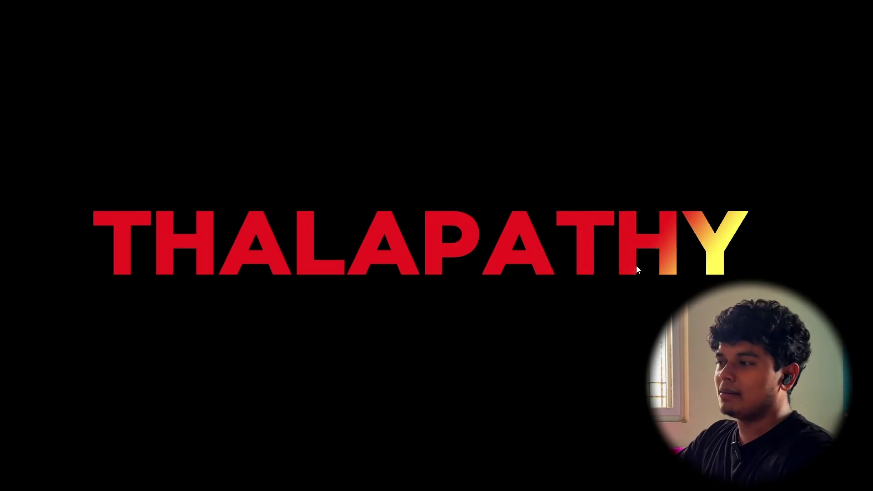
Exit the full-screen title preview and add the walking woman clip, 4596314-hd_1920_1080_25fps.mp4, to the empty timeline.
{"action": "key", "text": "Escape"}
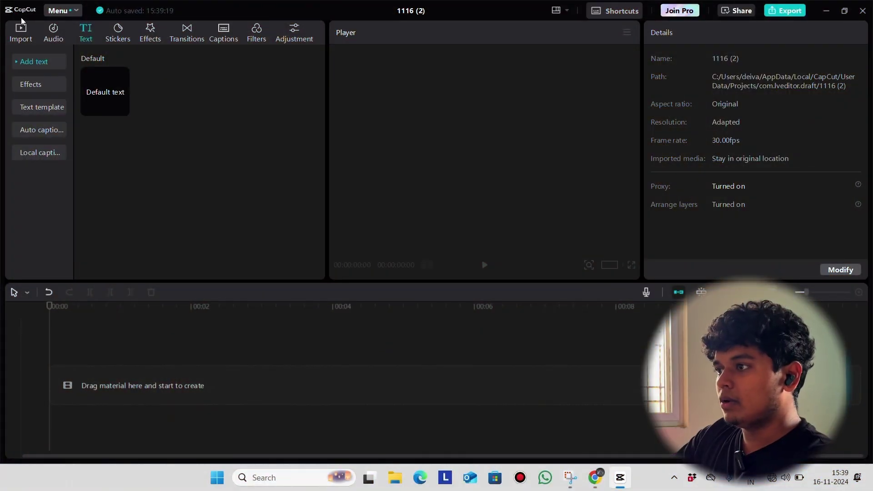
{"action": "left_click", "coordinate": [21, 30]}
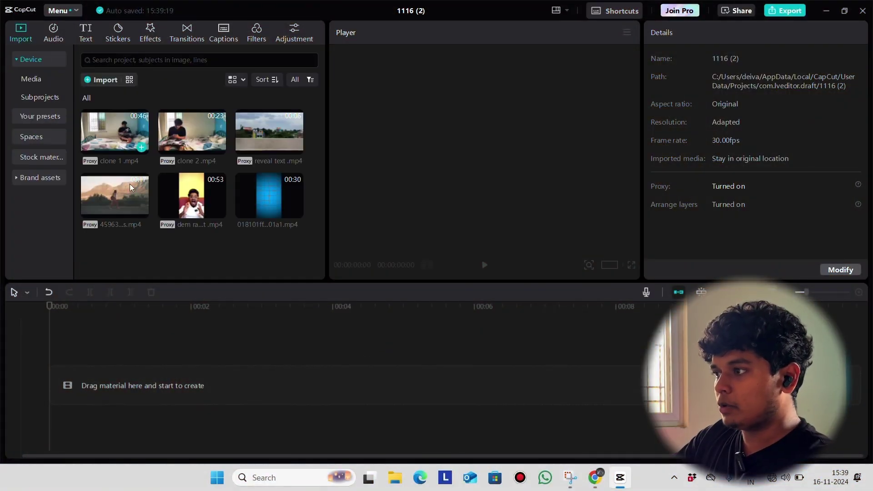
{"action": "left_click_drag", "start_coordinate": [114, 194], "coordinate": [144, 353]}
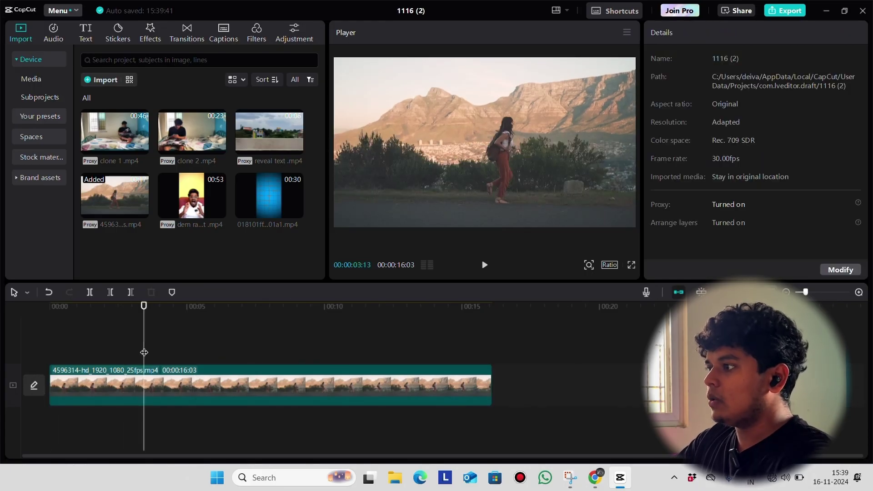
Duplicate the clip onto the track above, aligned with the original's start, and apply a Horizontal mask to the copy.
{"action": "left_click", "coordinate": [259, 364]}
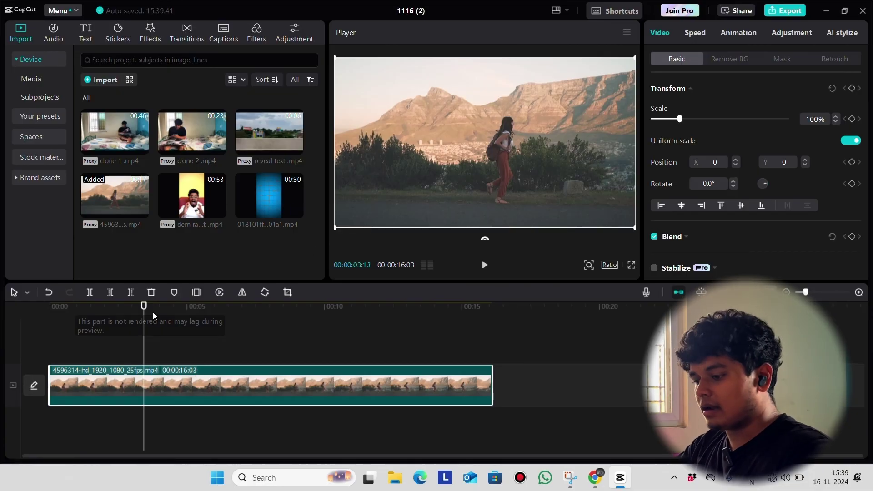
{"action": "key", "text": "ctrl+c"}
{"action": "key", "text": "ctrl+v"}
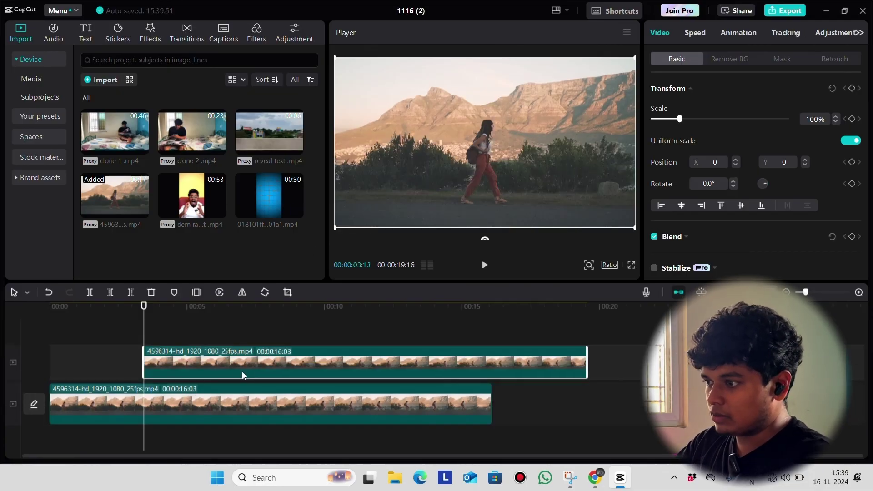
{"action": "left_click_drag", "start_coordinate": [241, 363], "coordinate": [148, 364]}
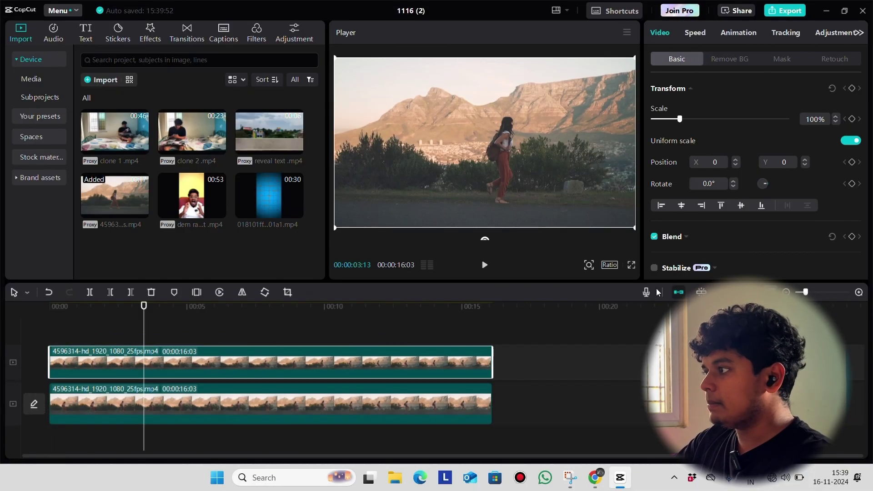
{"action": "left_click", "coordinate": [781, 59]}
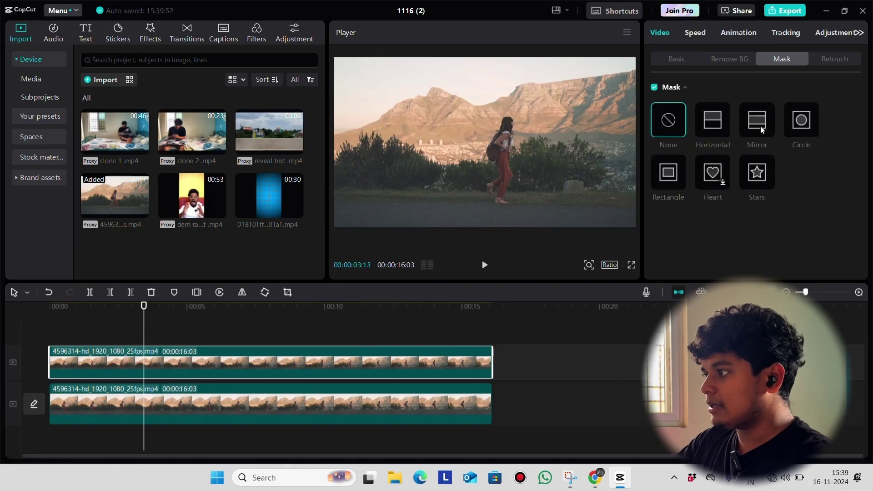
{"action": "left_click", "coordinate": [711, 119]}
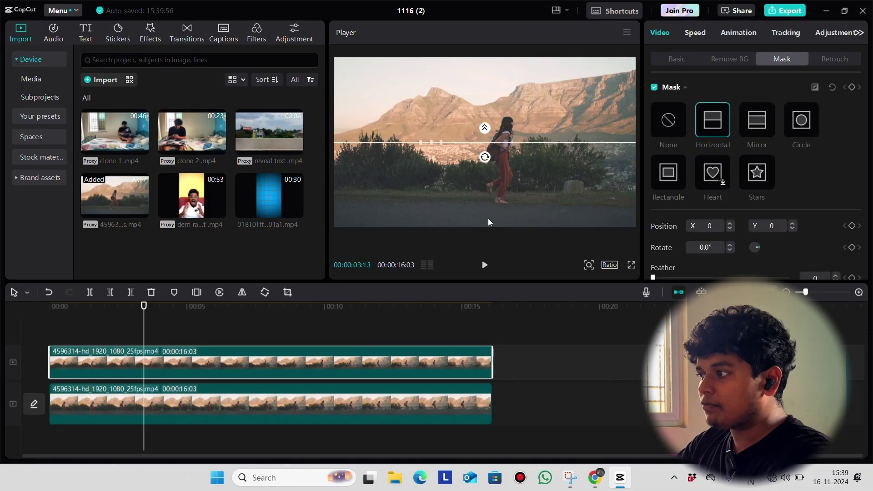
Try Saturation 50 and Exposure -45 on the masked copy and return both to 0.
{"action": "left_click", "coordinate": [828, 36]}
{"action": "scroll", "coordinate": [791, 146], "scroll_direction": "down", "scroll_amount": 5}
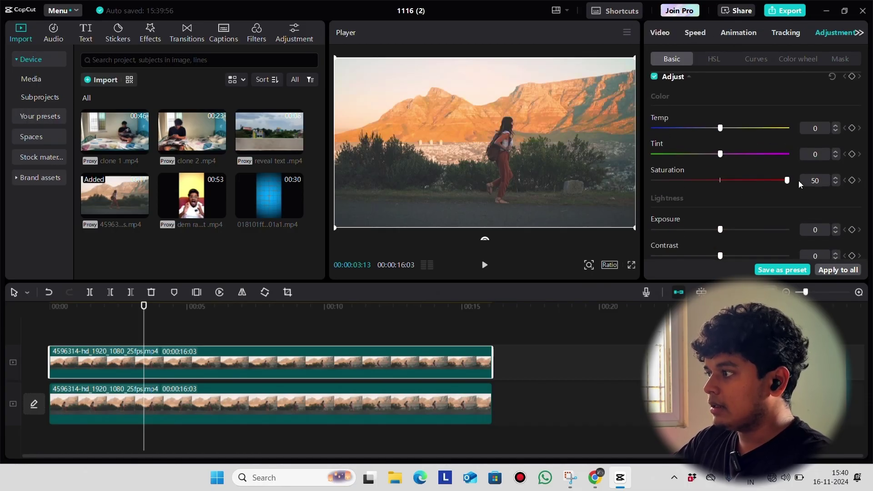
{"action": "left_click_drag", "start_coordinate": [719, 229], "coordinate": [658, 233]}
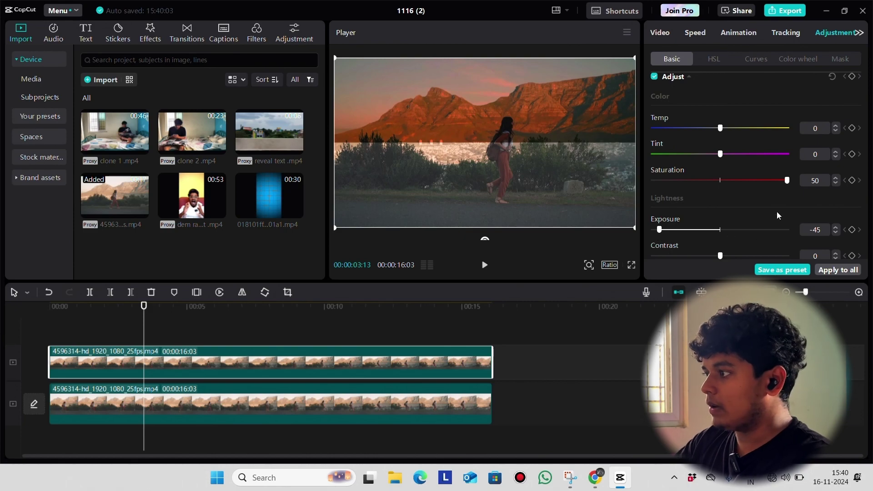
{"action": "left_click_drag", "start_coordinate": [787, 180], "coordinate": [714, 198]}
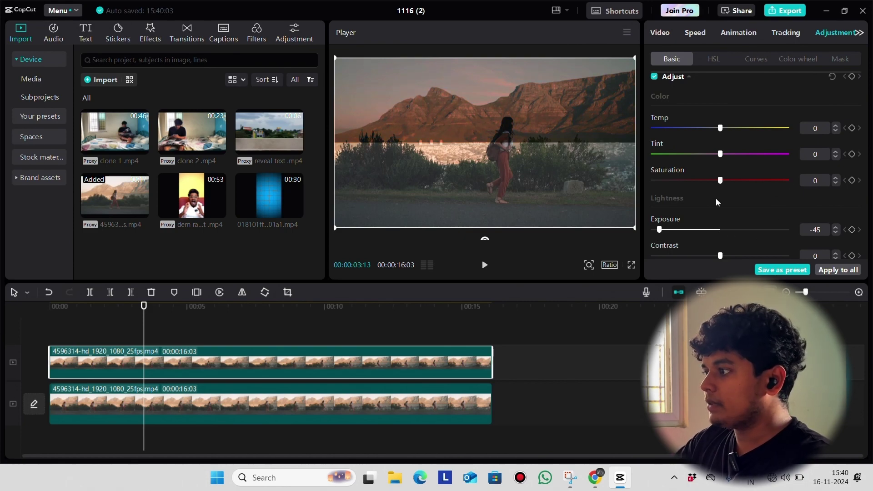
{"action": "left_click_drag", "start_coordinate": [660, 229], "coordinate": [719, 230]}
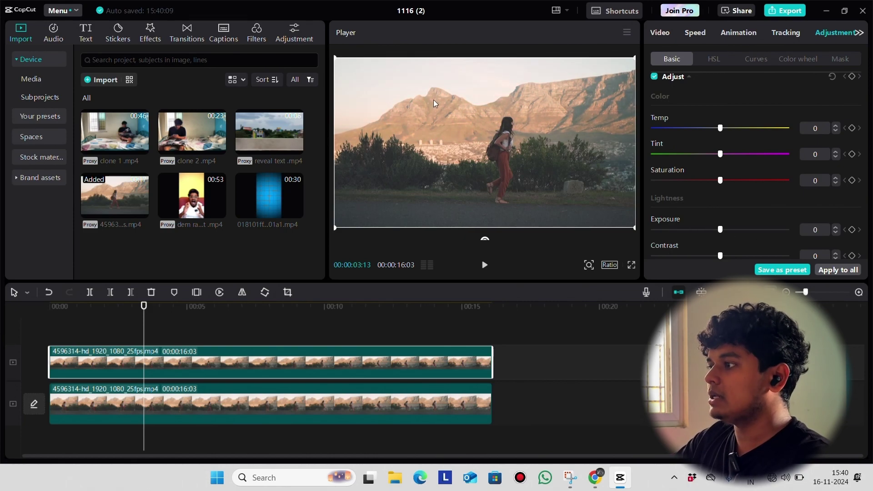
Darken the masked copy with Exposure -32, Contrast 25, Highlight -32, Shadow -31, Whites -26 and Blacks -3.
{"action": "scroll", "coordinate": [719, 184], "scroll_direction": "down", "scroll_amount": 5}
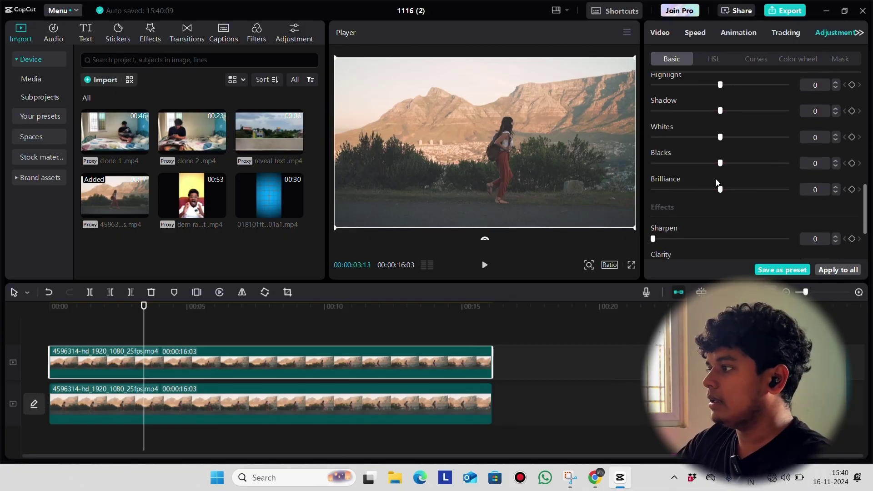
{"action": "scroll", "coordinate": [721, 147], "scroll_direction": "up", "scroll_amount": 4}
{"action": "scroll", "coordinate": [722, 181], "scroll_direction": "down", "scroll_amount": 3}
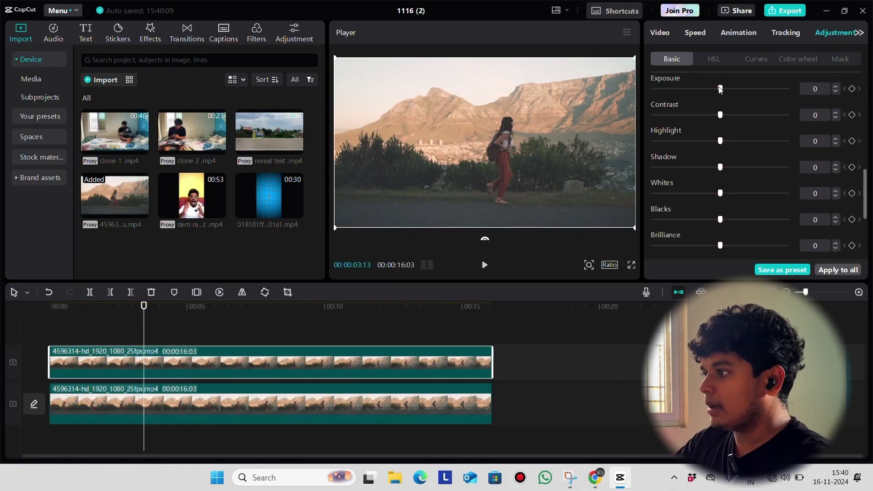
{"action": "left_click_drag", "start_coordinate": [719, 88], "coordinate": [678, 90]}
{"action": "left_click_drag", "start_coordinate": [720, 115], "coordinate": [753, 115]}
{"action": "left_click_drag", "start_coordinate": [720, 140], "coordinate": [677, 141]}
{"action": "left_click_drag", "start_coordinate": [720, 167], "coordinate": [678, 168]}
{"action": "left_click_drag", "start_coordinate": [720, 193], "coordinate": [684, 193]}
{"action": "mouse_move", "coordinate": [720, 219]}
{"action": "left_mouse_down"}
{"action": "mouse_move", "coordinate": [738, 224]}
{"action": "mouse_move", "coordinate": [716, 220]}
{"action": "left_mouse_up"}
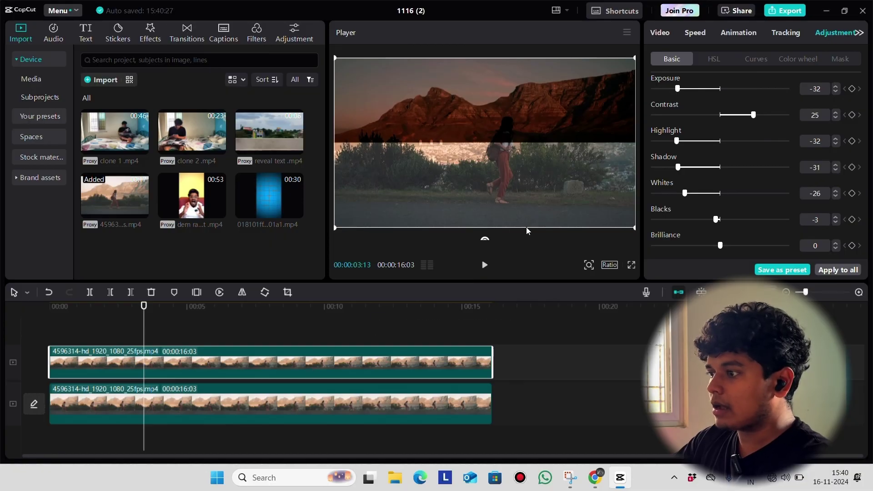
Play the first second of the footage from near its start to check the darkened sky.
{"action": "left_click", "coordinate": [215, 335]}
{"action": "left_click", "coordinate": [60, 336]}
{"action": "key", "text": "space"}
{"action": "key", "text": "space"}
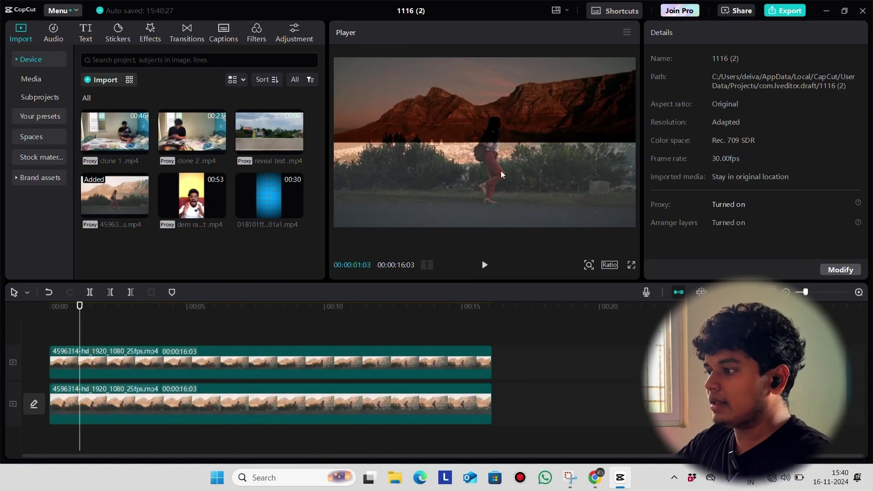
Set the Feather of the upper clip's Horizontal mask to 47.
{"action": "left_click", "coordinate": [328, 366]}
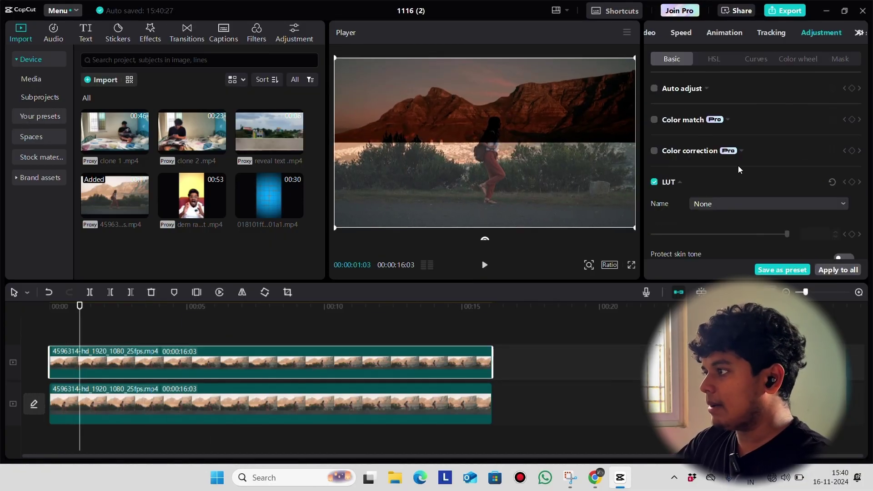
{"action": "left_click", "coordinate": [859, 33]}
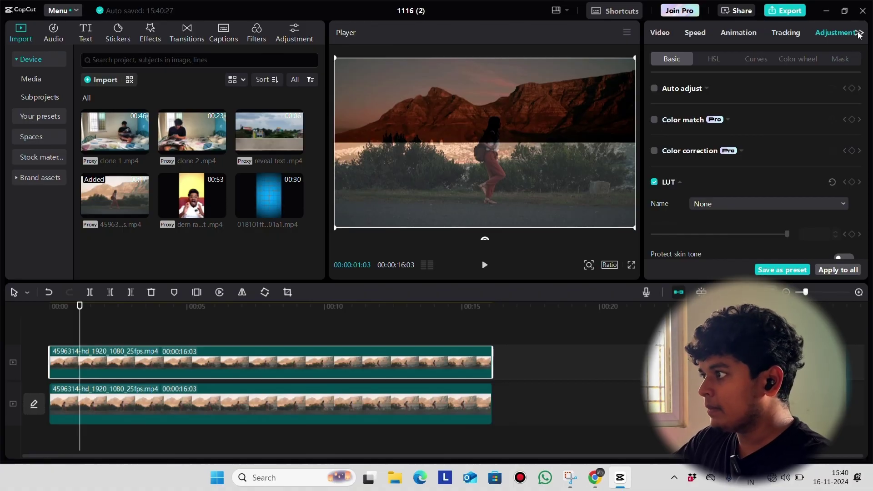
{"action": "left_click", "coordinate": [660, 32]}
{"action": "scroll", "coordinate": [684, 213], "scroll_direction": "down", "scroll_amount": 1}
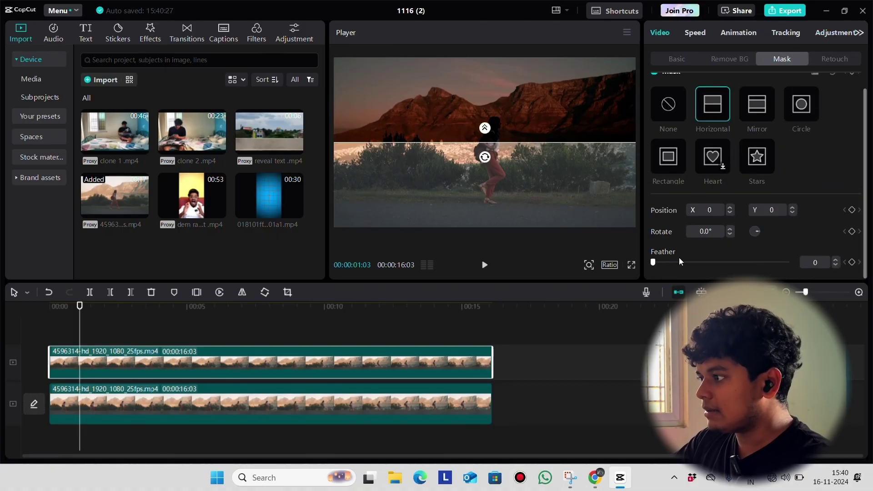
{"action": "left_click_drag", "start_coordinate": [654, 263], "coordinate": [716, 262]}
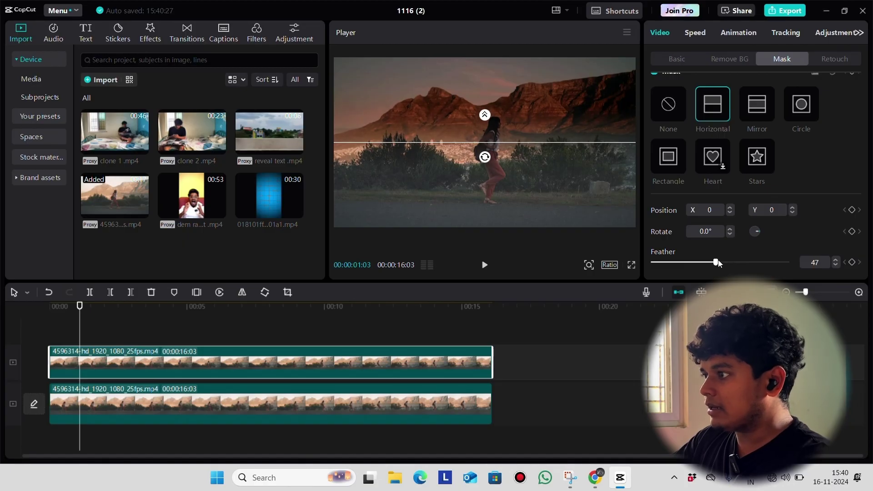
Play the feathered sky grade in full screen and exit the full-screen view.
{"action": "left_click", "coordinate": [632, 265]}
{"action": "key", "text": "space"}
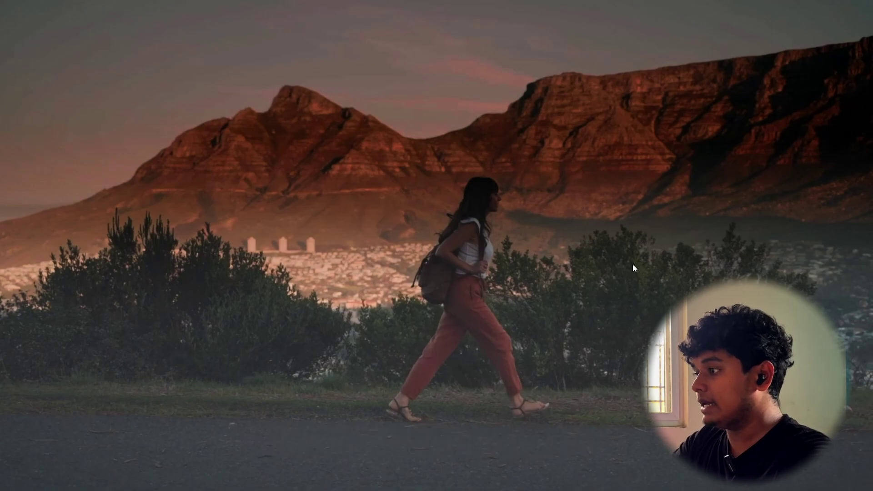
{"action": "key", "text": "Escape"}
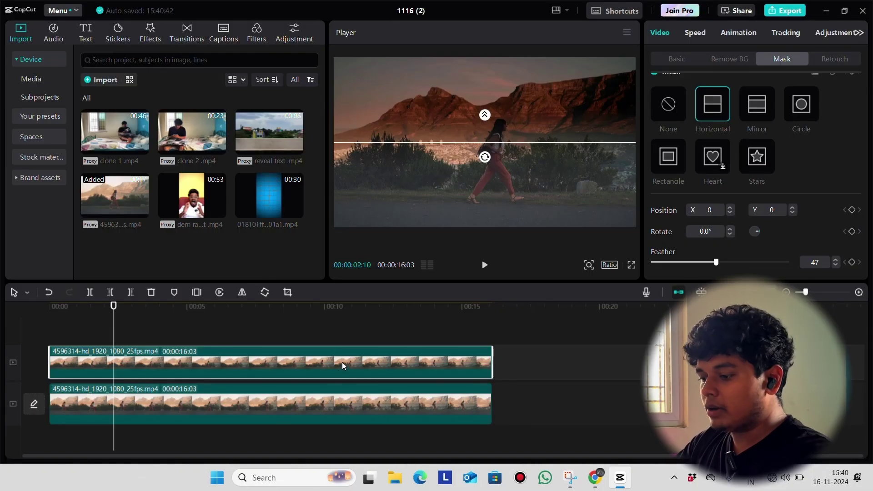
Hide the graded upper clip, play the original footage in full screen for comparison, and show the clip again.
{"action": "key", "text": "v"}
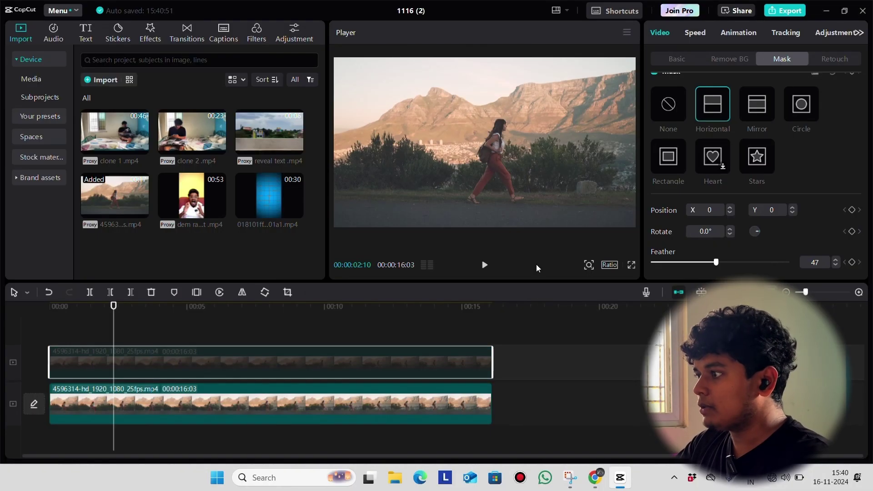
{"action": "left_click", "coordinate": [631, 265]}
{"action": "key", "text": "space"}
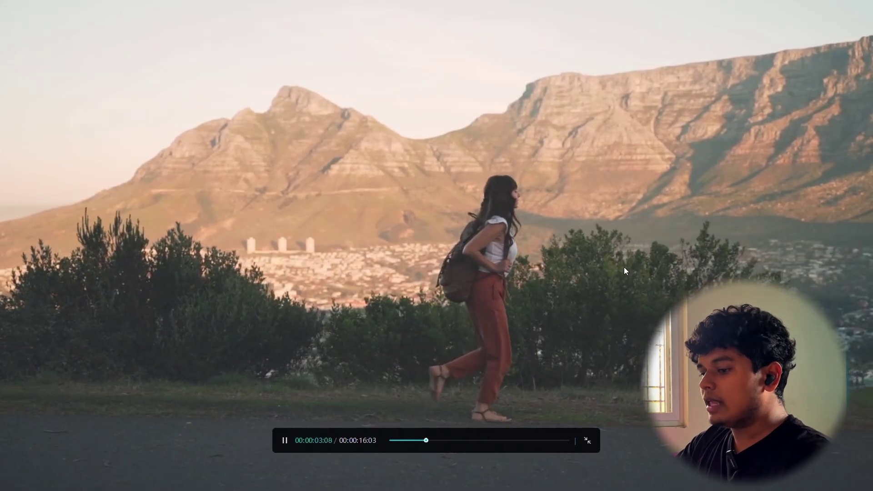
{"action": "key", "text": "space"}
{"action": "key", "text": "Escape"}
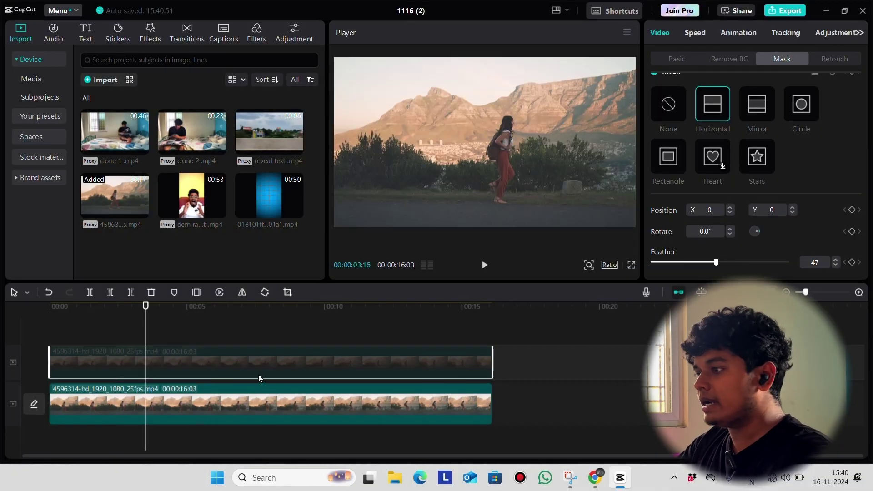
{"action": "key", "text": "v"}
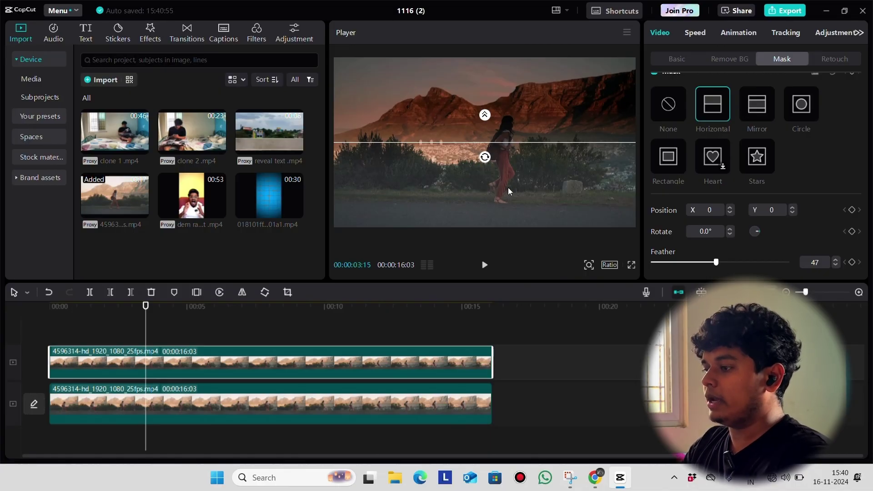
Duplicate the ungraded bottom clip and place the copy on a new top track at the start of the timeline.
{"action": "left_click", "coordinate": [134, 414]}
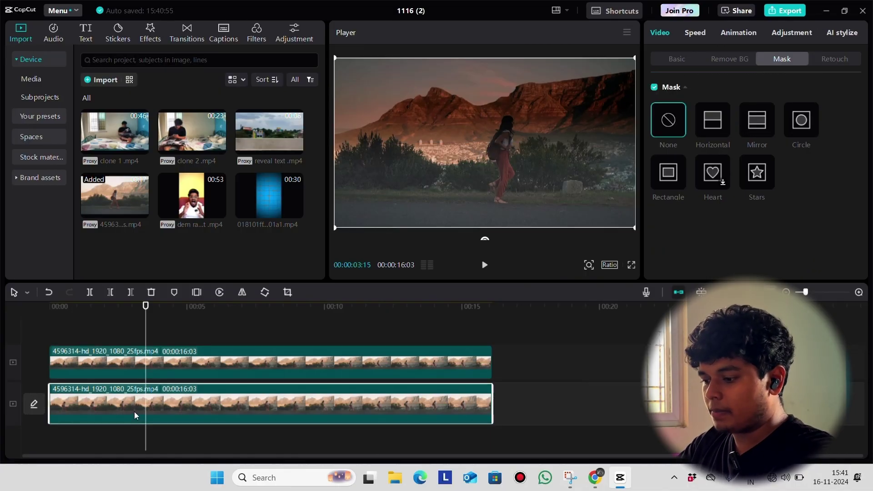
{"action": "key", "text": "ctrl+c"}
{"action": "key", "text": "ctrl+v"}
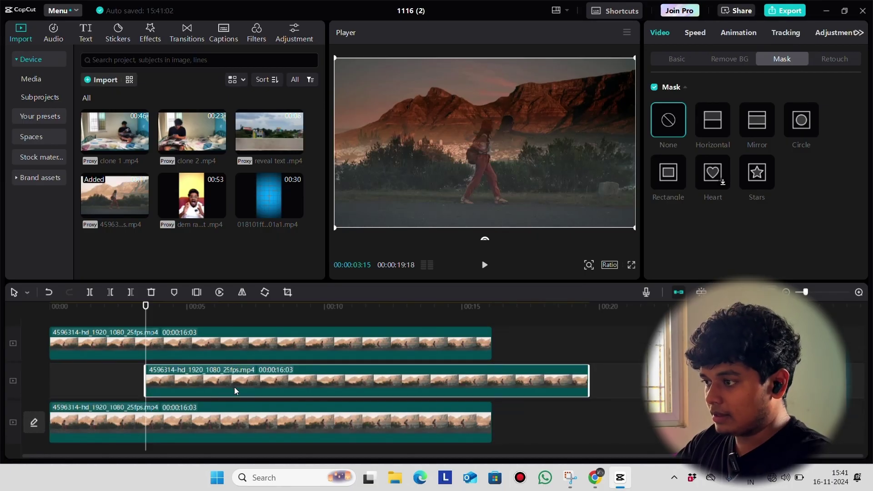
{"action": "left_click_drag", "start_coordinate": [234, 387], "coordinate": [194, 368]}
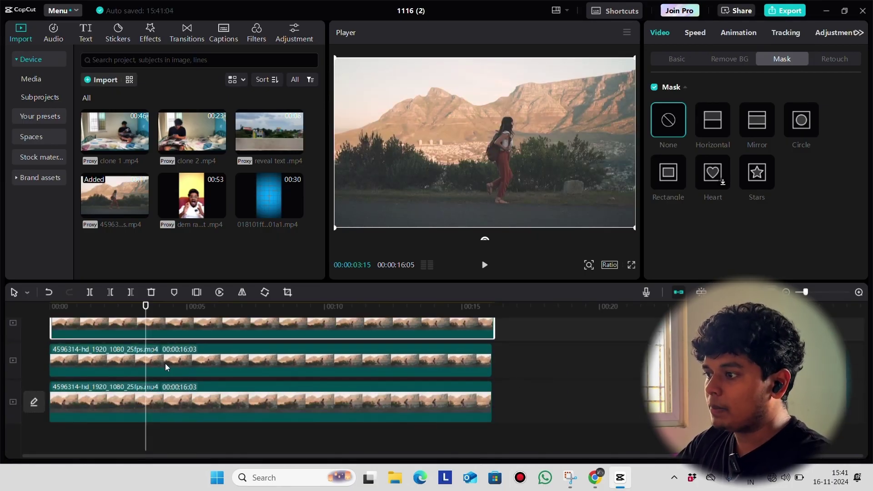
{"action": "scroll", "coordinate": [163, 366], "scroll_direction": "down", "scroll_amount": 1}
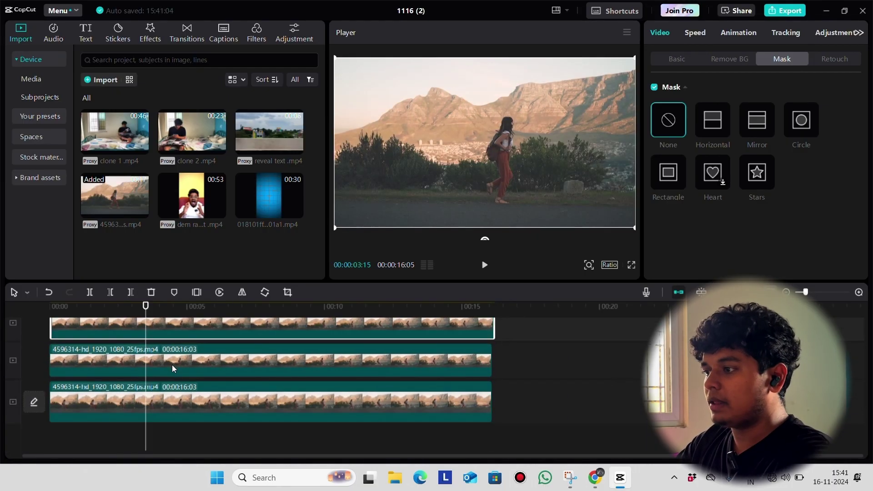
Apply a Circle mask to the top copy, about 538 by 1037, and move it over the woman to about X 116, Y -22.
{"action": "left_click", "coordinate": [802, 120]}
{"action": "left_click_drag", "start_coordinate": [485, 189], "coordinate": [485, 230]}
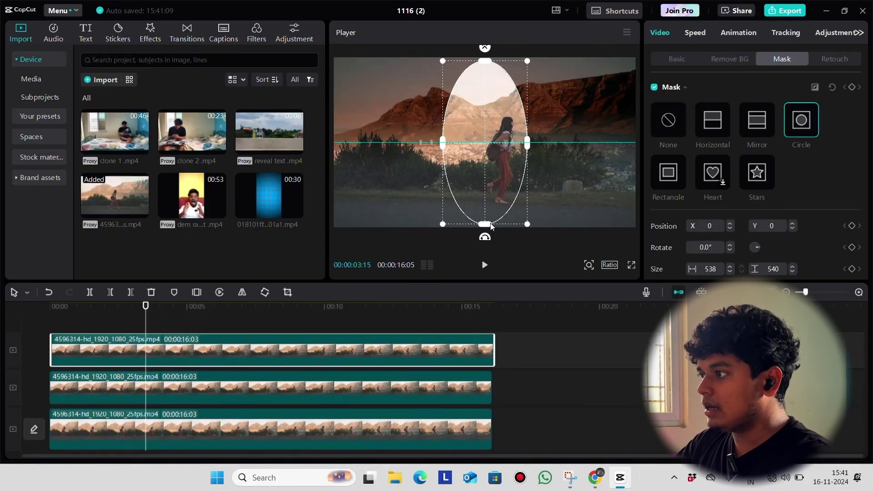
{"action": "mouse_move", "coordinate": [497, 158]}
{"action": "left_mouse_down"}
{"action": "mouse_move", "coordinate": [519, 165]}
{"action": "mouse_move", "coordinate": [514, 160]}
{"action": "left_mouse_up"}
{"action": "scroll", "coordinate": [731, 168], "scroll_direction": "down", "scroll_amount": 2}
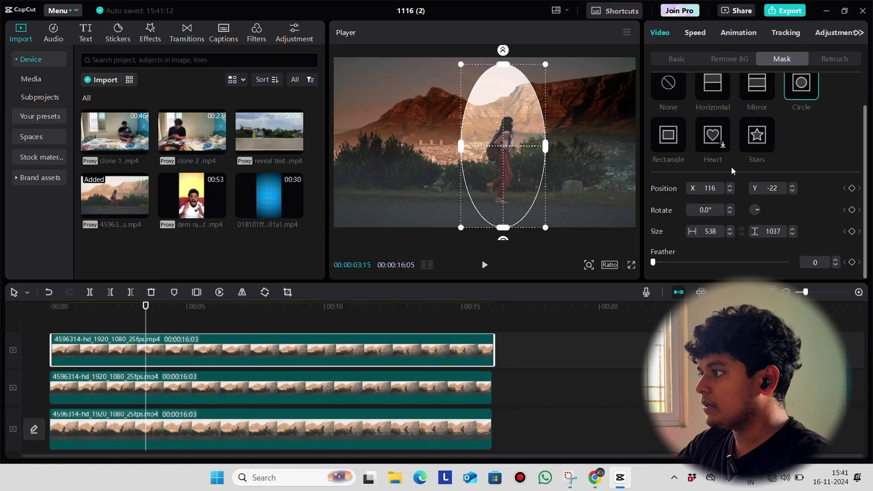
{"action": "scroll", "coordinate": [773, 146], "scroll_direction": "up", "scroll_amount": 2}
{"action": "scroll", "coordinate": [712, 209], "scroll_direction": "down", "scroll_amount": 2}
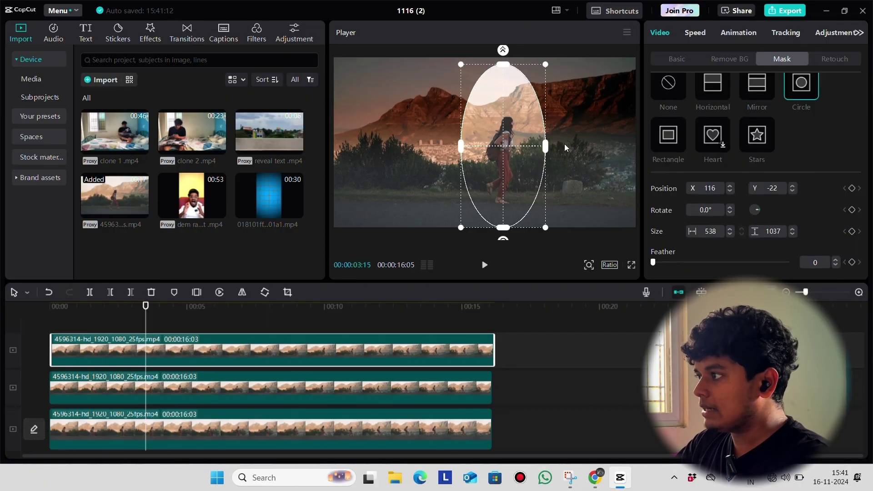
Brighten the circle-masked top copy with Exposure 26, Contrast 27 and Highlight 29.
{"action": "left_click", "coordinate": [830, 33]}
{"action": "scroll", "coordinate": [731, 172], "scroll_direction": "down", "scroll_amount": 5}
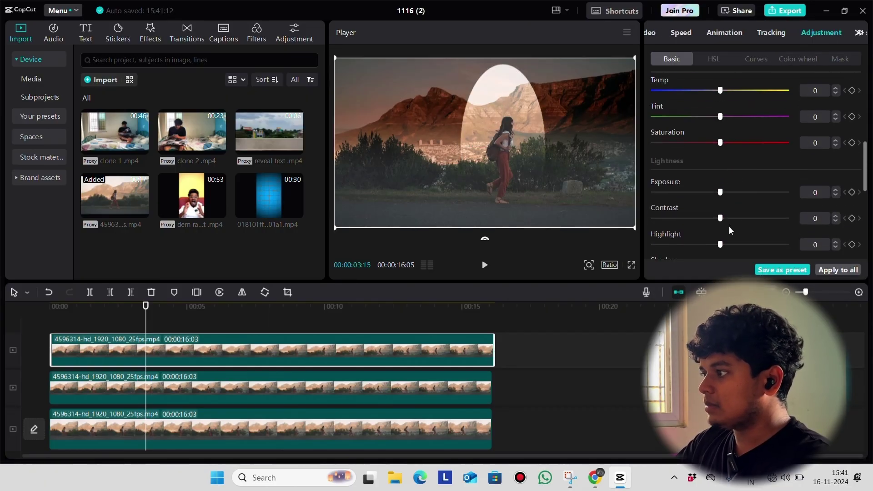
{"action": "left_click_drag", "start_coordinate": [687, 192], "coordinate": [754, 192]}
{"action": "left_click_drag", "start_coordinate": [722, 219], "coordinate": [757, 205]}
{"action": "scroll", "coordinate": [735, 214], "scroll_direction": "down", "scroll_amount": 1}
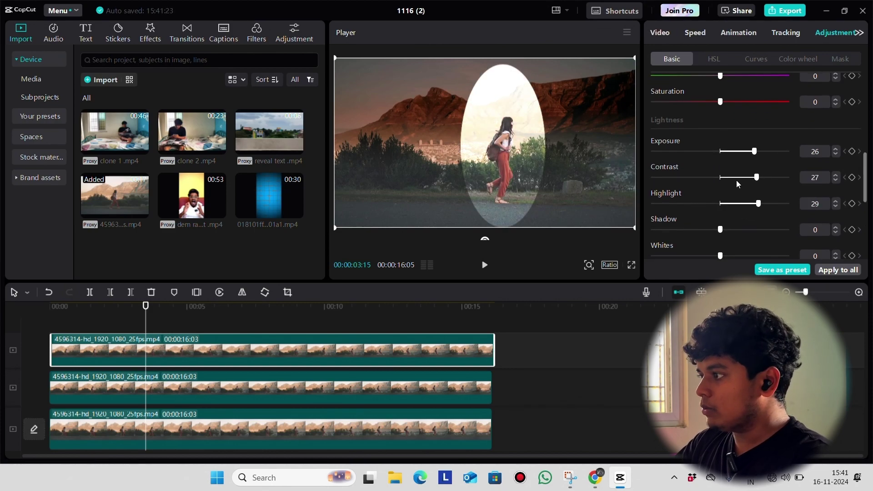
Set the feather of the top copy's Circle mask to 36 to soften its edge around the woman.
{"action": "scroll", "coordinate": [735, 177], "scroll_direction": "down", "scroll_amount": 3}
{"action": "scroll", "coordinate": [736, 177], "scroll_direction": "up", "scroll_amount": 10}
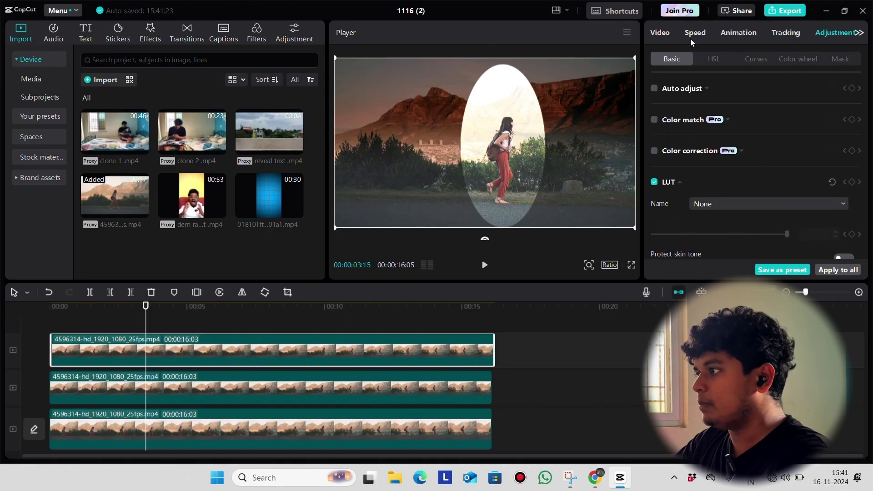
{"action": "left_click", "coordinate": [660, 33]}
{"action": "left_click", "coordinate": [781, 58]}
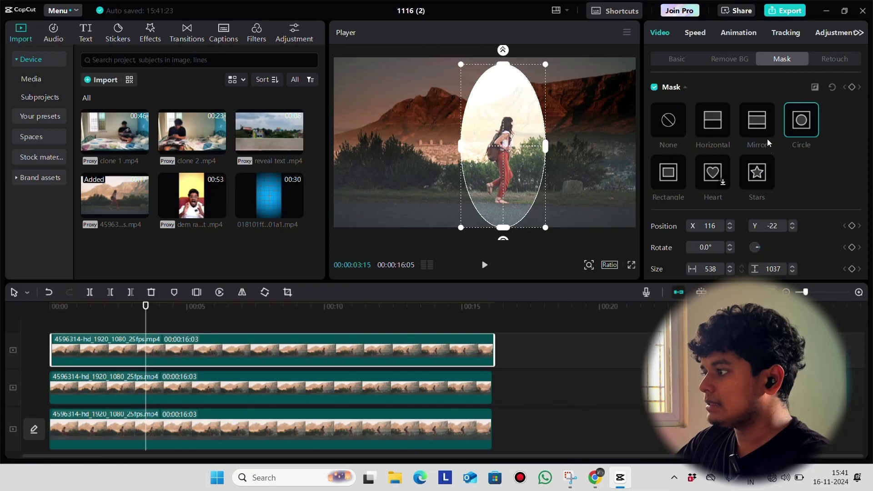
{"action": "scroll", "coordinate": [768, 143], "scroll_direction": "down", "scroll_amount": 2}
{"action": "left_click_drag", "start_coordinate": [710, 263], "coordinate": [703, 265]}
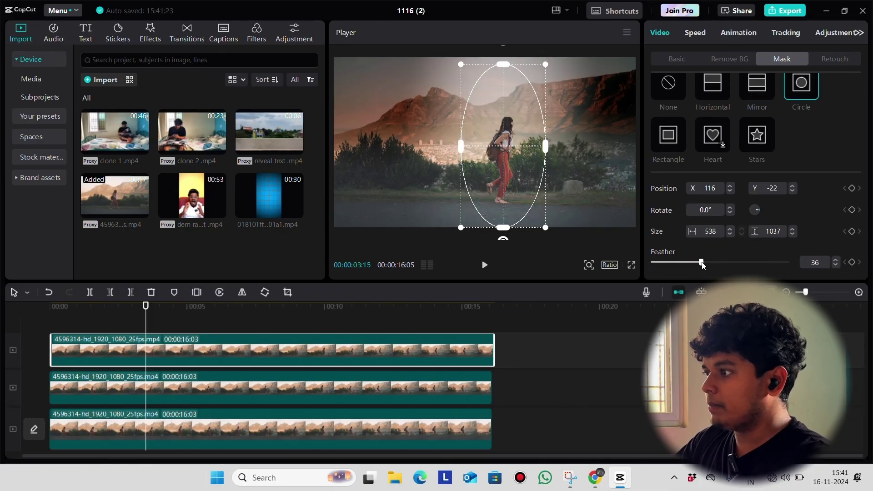
Play the circle-masked grade in full screen from about two seconds in, and stop the playback after returning to the editor.
{"action": "left_click", "coordinate": [111, 321]}
{"action": "key", "text": "space"}
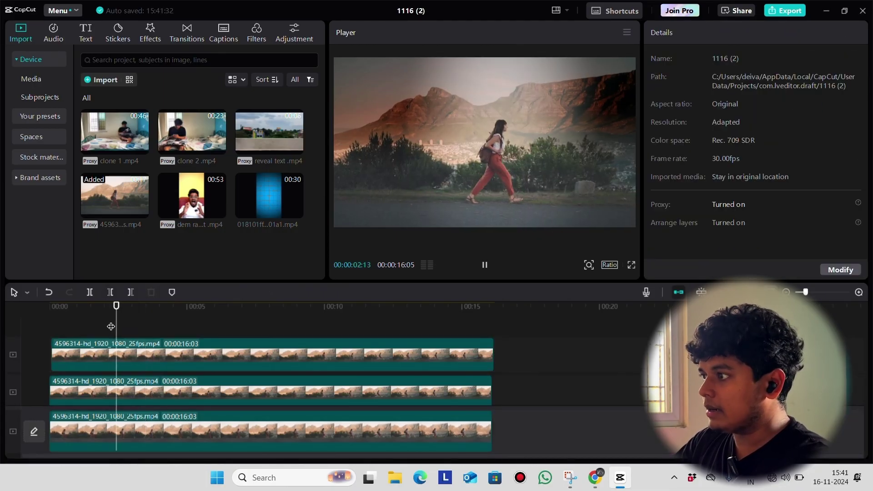
{"action": "left_click", "coordinate": [631, 265]}
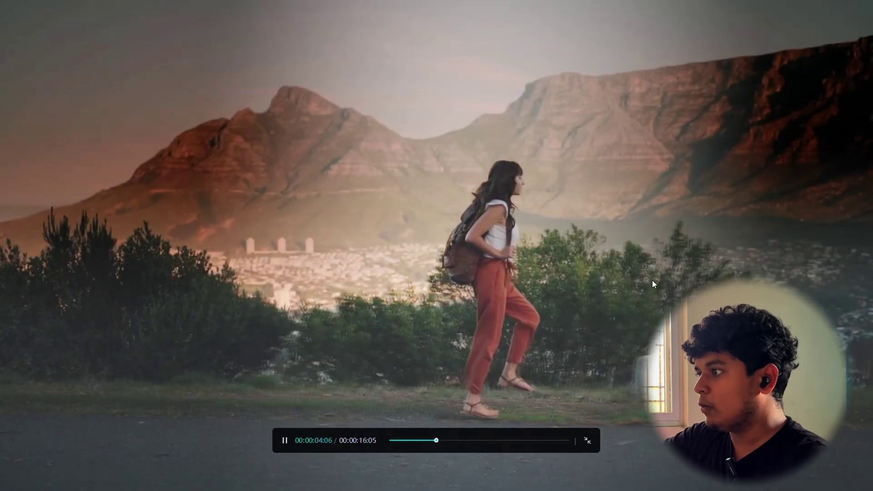
{"action": "key", "text": "Escape"}
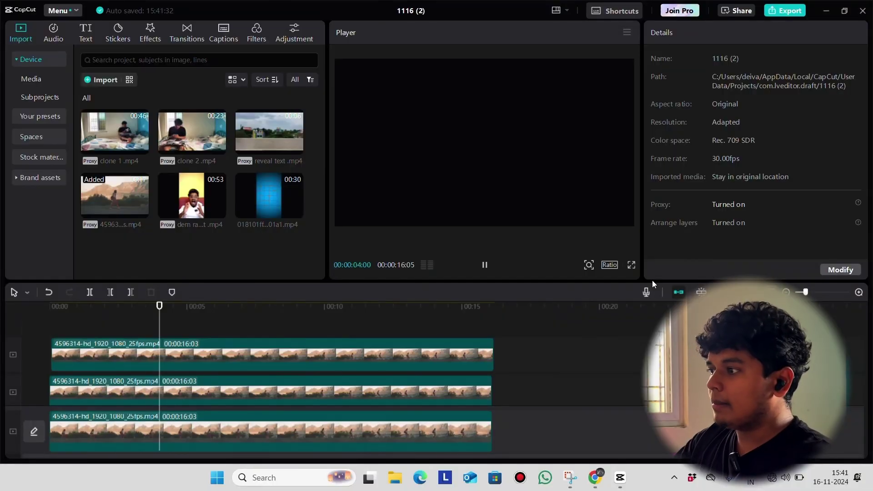
{"action": "key", "text": "space"}
Duplicate the ungraded bottom clip and place the copy on a new top track at the start of the timeline.
{"action": "scroll", "coordinate": [171, 349], "scroll_direction": "down", "scroll_amount": 2, "text": "ctrl"}
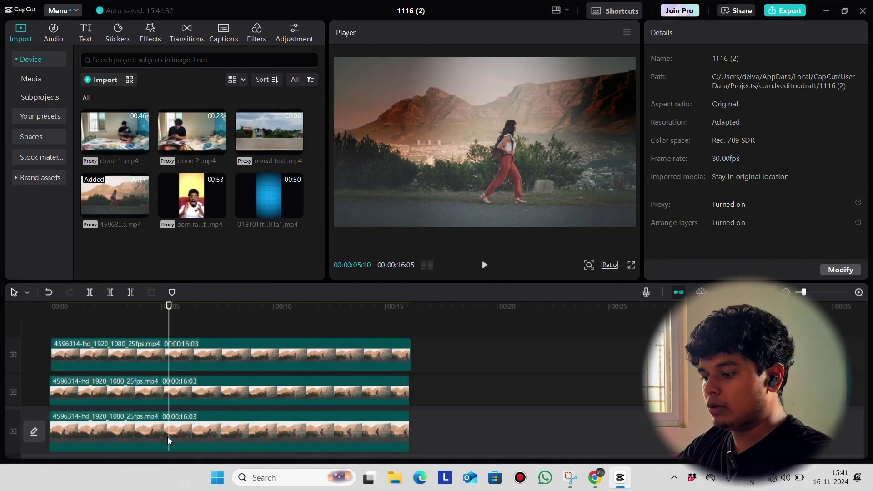
{"action": "left_click_drag", "start_coordinate": [167, 437], "coordinate": [289, 377]}
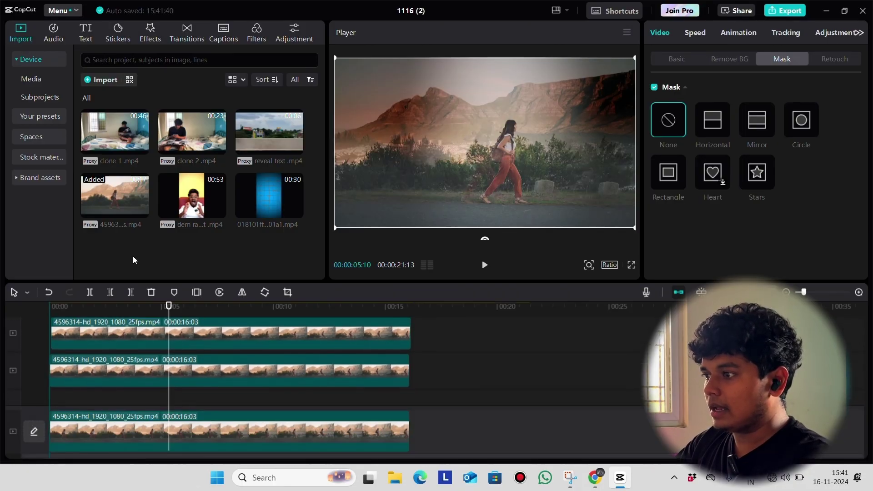
{"action": "left_click_drag", "start_coordinate": [133, 260], "coordinate": [225, 349]}
{"action": "left_click", "coordinate": [207, 333]}
{"action": "left_click", "coordinate": [212, 367]}
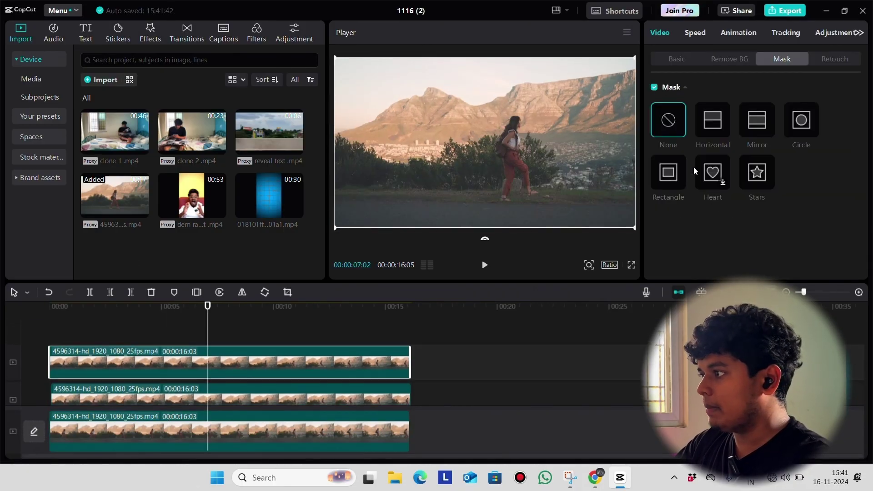
Apply a Horizontal mask to the top copy, rotate it to -180° and move it to about X 38, Y -29.
{"action": "left_click", "coordinate": [712, 120]}
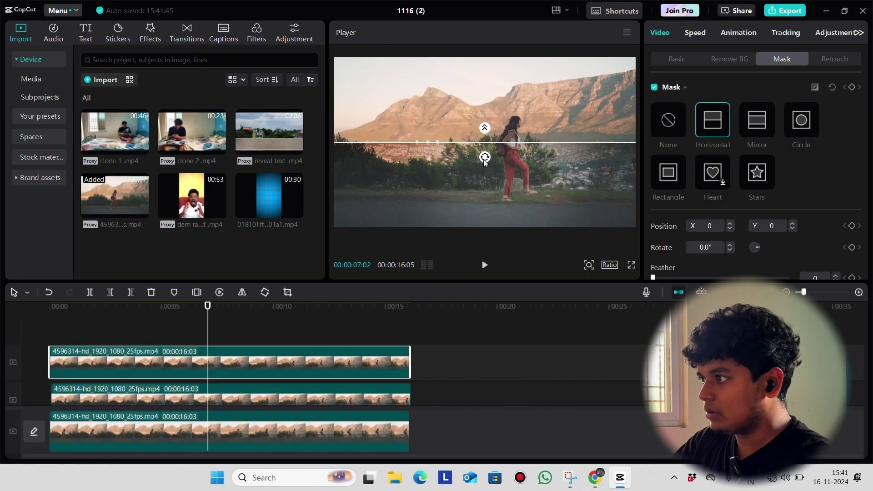
{"action": "left_click_drag", "start_coordinate": [485, 160], "coordinate": [500, 68]}
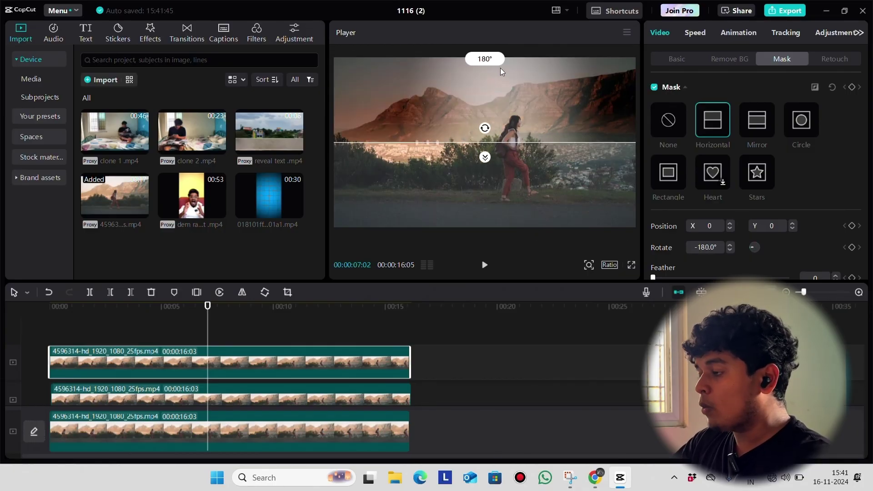
{"action": "left_click_drag", "start_coordinate": [504, 135], "coordinate": [542, 157]}
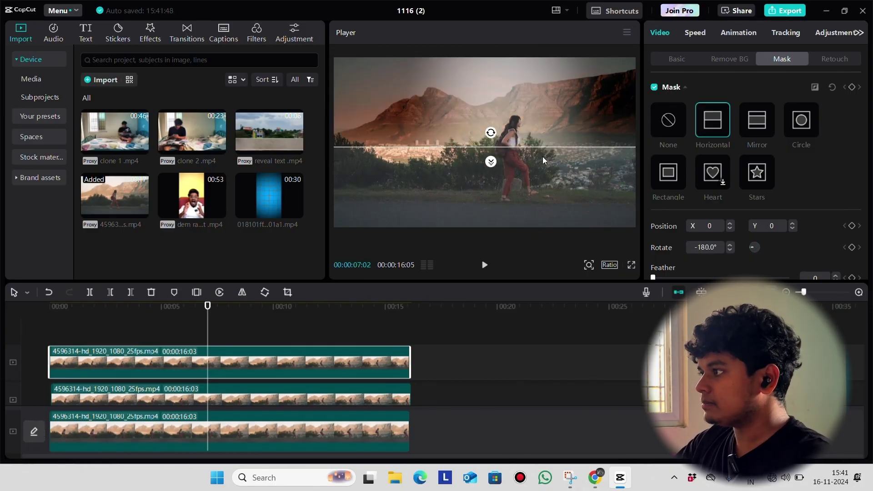
Darken the lower half of the top copy with Exposure -30, Contrast 21, Highlight -24 and Shadow -18.
{"action": "left_click", "coordinate": [826, 33]}
{"action": "scroll", "coordinate": [748, 145], "scroll_direction": "down", "scroll_amount": 5}
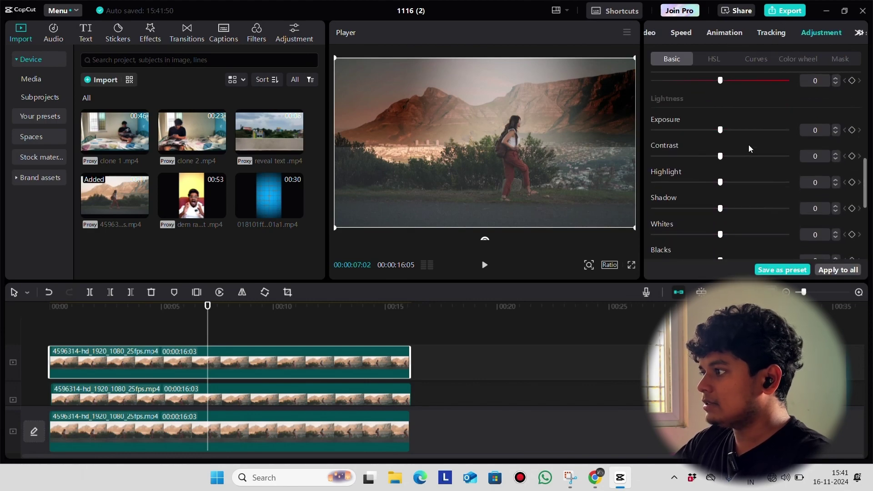
{"action": "left_click_drag", "start_coordinate": [719, 137], "coordinate": [747, 165]}
{"action": "left_click_drag", "start_coordinate": [720, 190], "coordinate": [695, 220]}
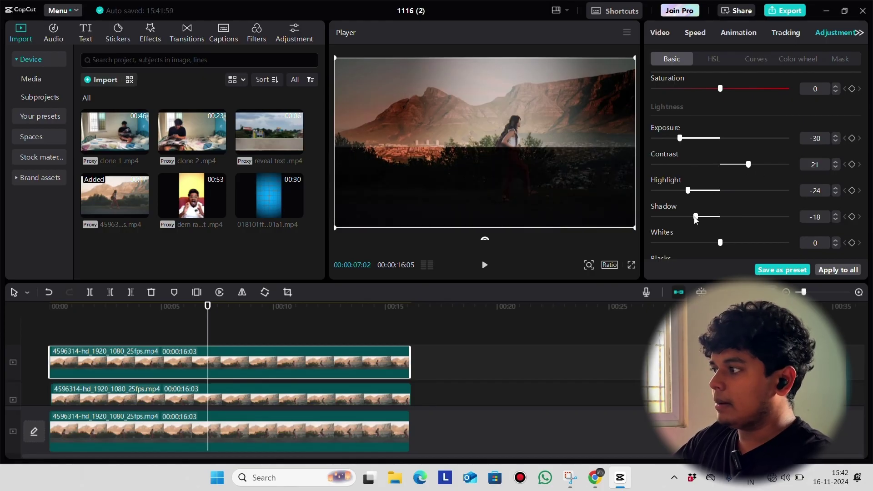
Set the feather of the top copy's Horizontal mask to 80 to blend the dark foreground.
{"action": "left_click", "coordinate": [840, 59]}
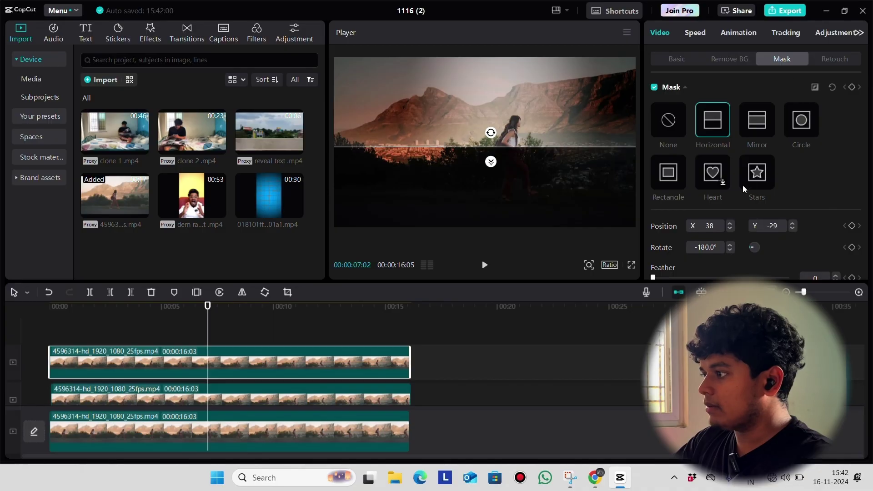
{"action": "scroll", "coordinate": [743, 185], "scroll_direction": "down", "scroll_amount": 1}
{"action": "left_click_drag", "start_coordinate": [653, 272], "coordinate": [766, 263]}
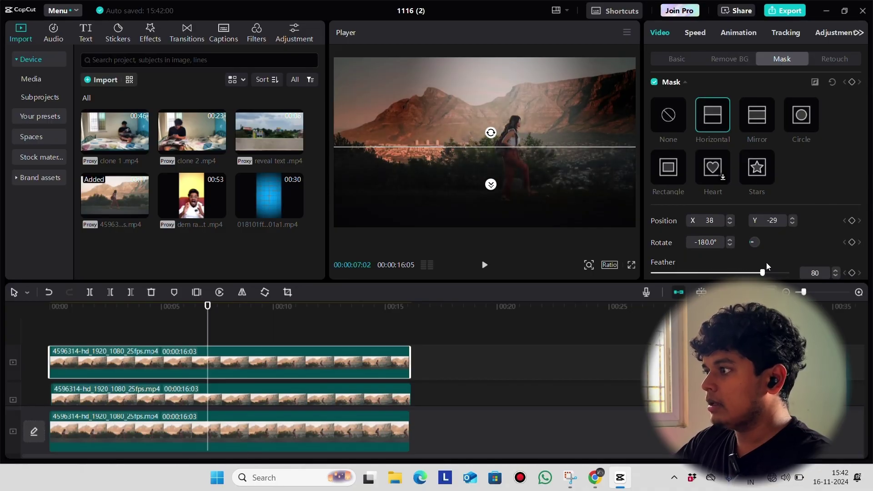
Delete the brightened circle-masked copy of the walking-woman clip from the timeline.
{"action": "scroll", "coordinate": [231, 395], "scroll_direction": "down", "scroll_amount": 1}
{"action": "left_click", "coordinate": [249, 380]}
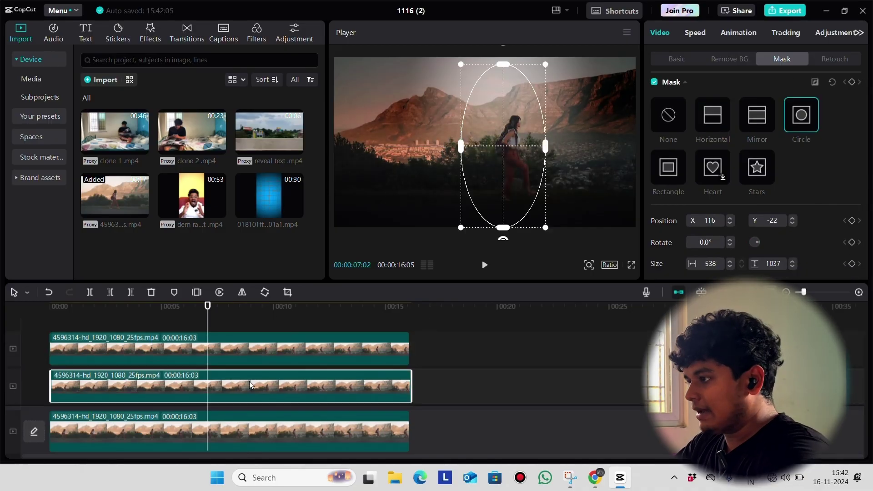
{"action": "scroll", "coordinate": [236, 341], "scroll_direction": "up", "scroll_amount": 1}
{"action": "left_click", "coordinate": [165, 333]}
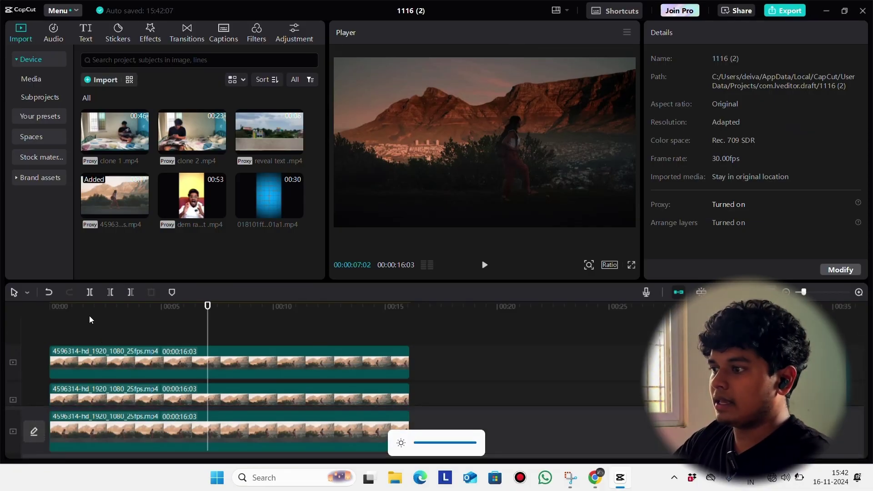
Play the graded clip with the darkened foreground in full screen from near the start, and return to the editor.
{"action": "left_click", "coordinate": [68, 307]}
{"action": "key", "text": "space"}
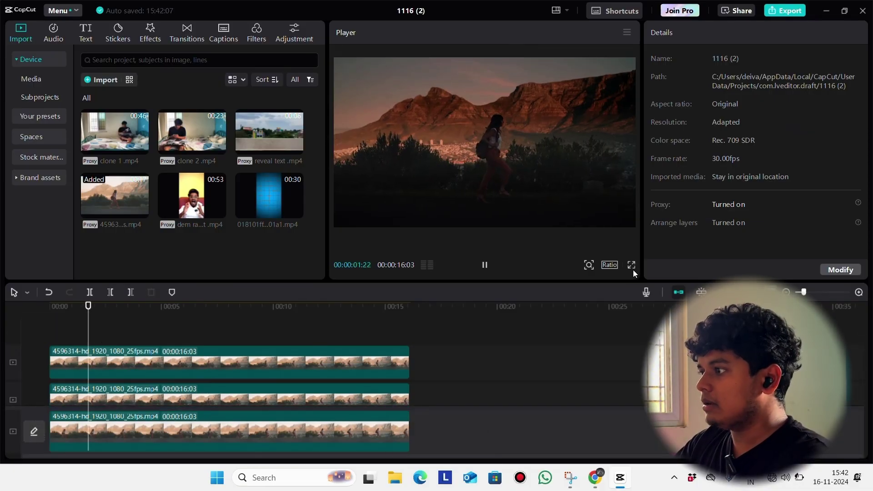
{"action": "left_click", "coordinate": [632, 267]}
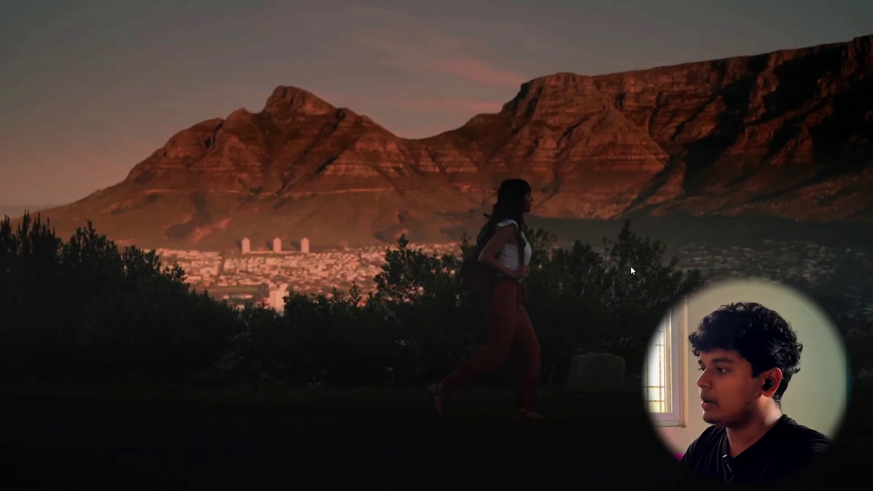
{"action": "key", "text": "Escape"}
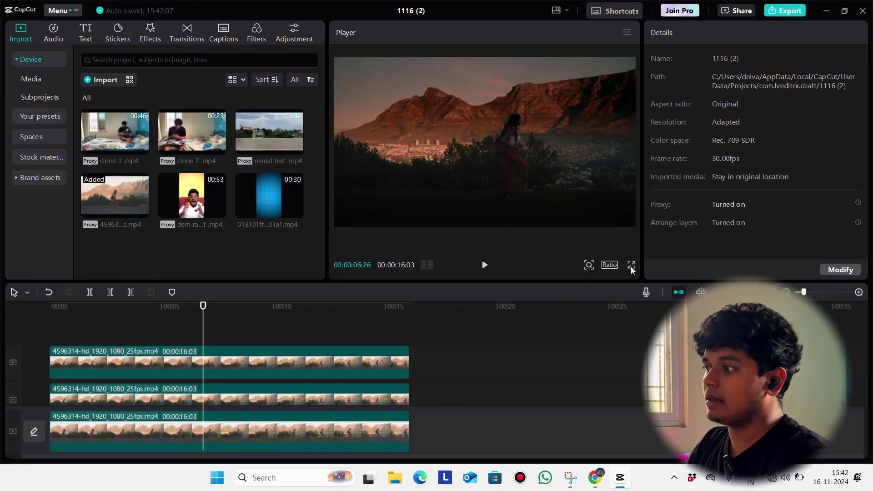